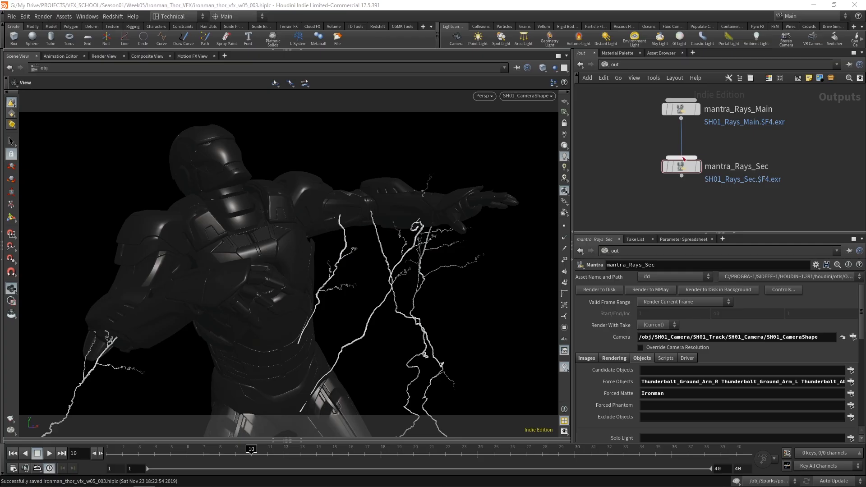
# Add a Principled Shader to the mat network and place it in the empty area beside the Thunder material
pyautogui.click(634, 64)
pyautogui.click(650, 95)
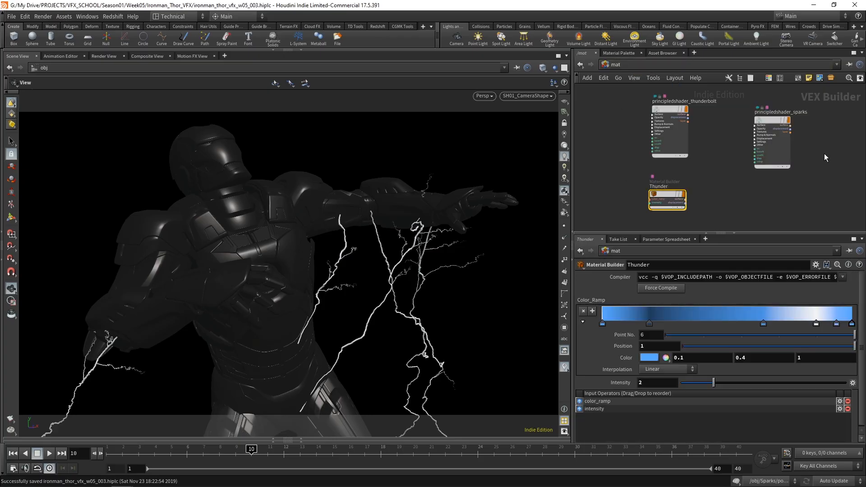
pyautogui.moveTo(734, 182); pyautogui.dragTo(761, 186, button='middle')
pyautogui.scroll(-1, 766, 184)
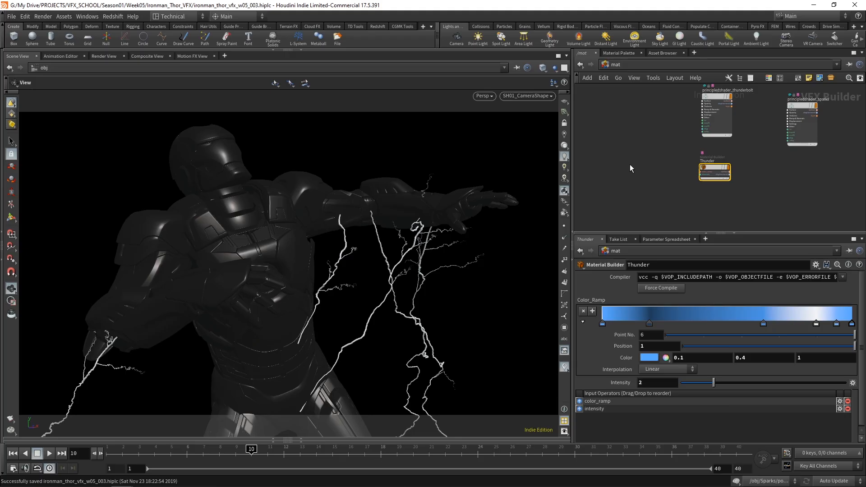
pyautogui.scroll(2, 672, 169)
pyautogui.press('Tab')
pyautogui.write('prin')
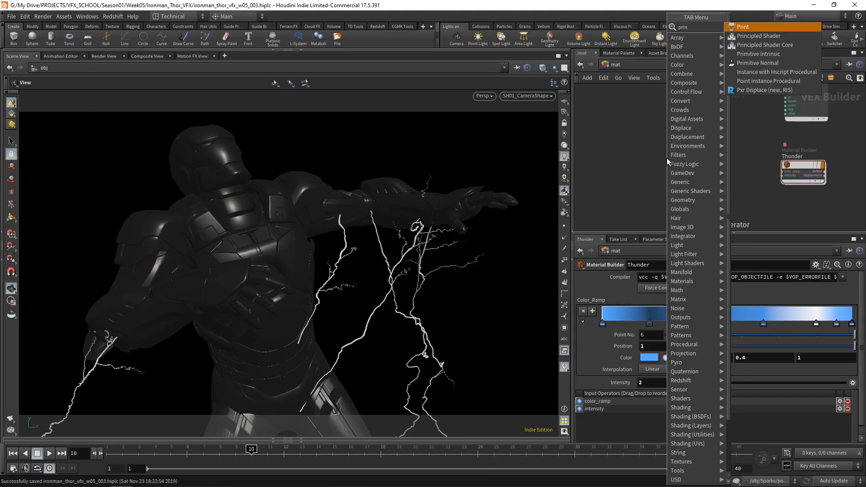
pyautogui.press('Down')
pyautogui.press('Return')
pyautogui.click(695, 169)
pyautogui.moveTo(689, 170); pyautogui.dragTo(642, 161)
# Rename the new Principled Shader as principledshader_IM
pyautogui.click(666, 150)
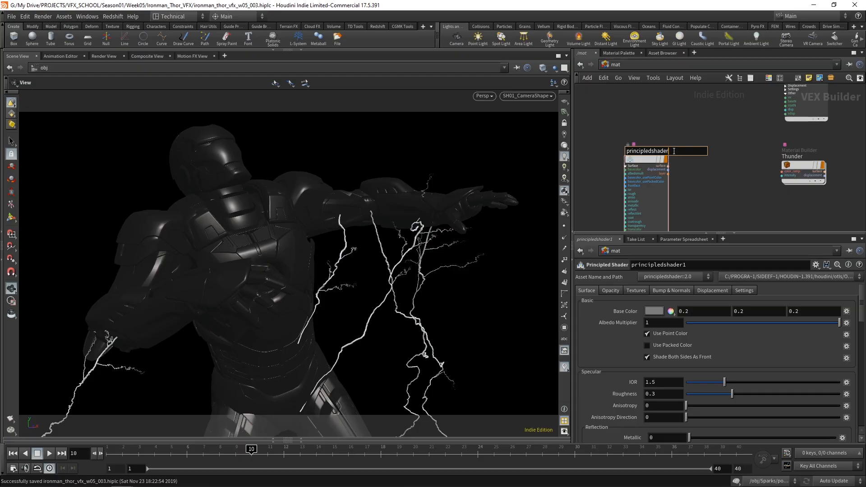
pyautogui.press('Return')
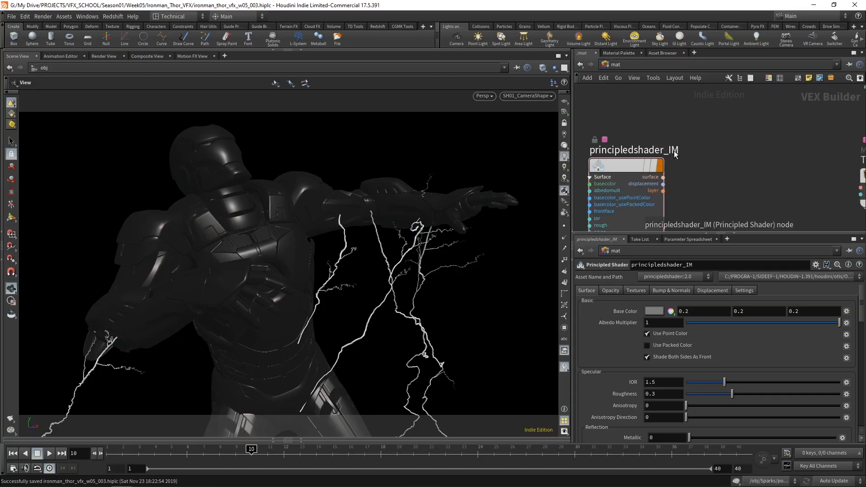
pyautogui.scroll(3, 735, 123)
pyautogui.scroll(-3, 629, 112)
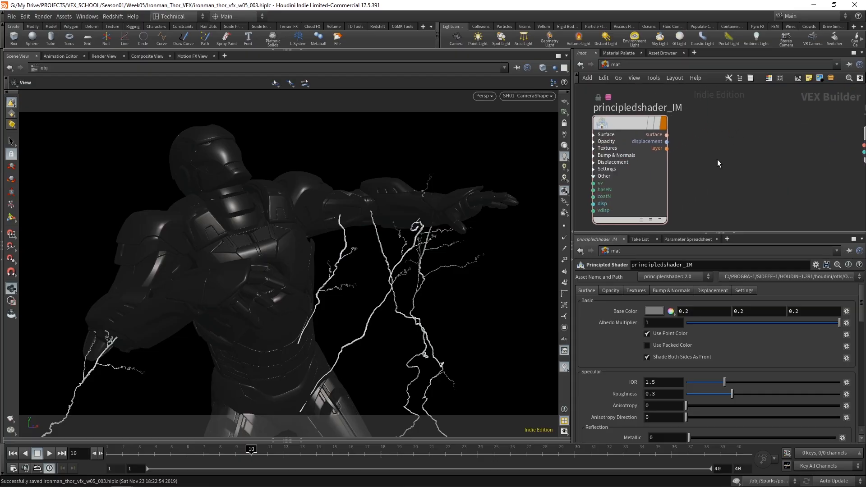
pyautogui.moveTo(676, 143)
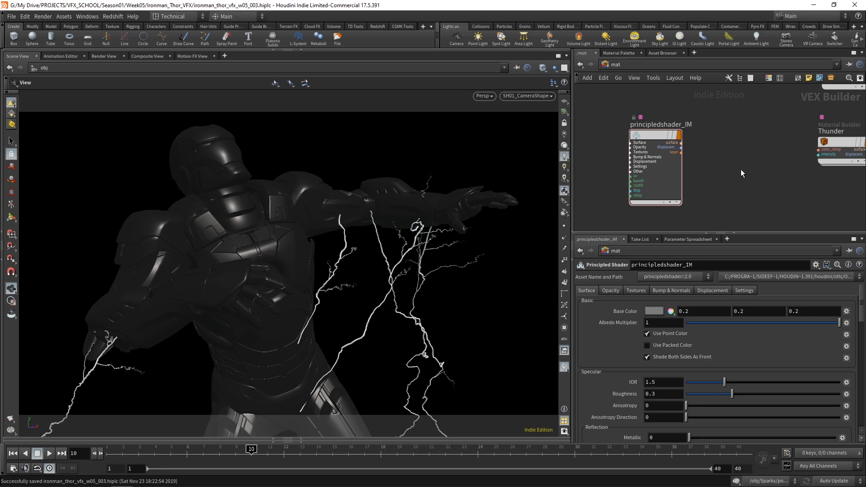
# Set principledshader_IM's base color to white (1, 1, 1) and disable Use Point Color
pyautogui.moveTo(741, 170); pyautogui.dragTo(740, 162, button='middle')
pyautogui.click(660, 127)
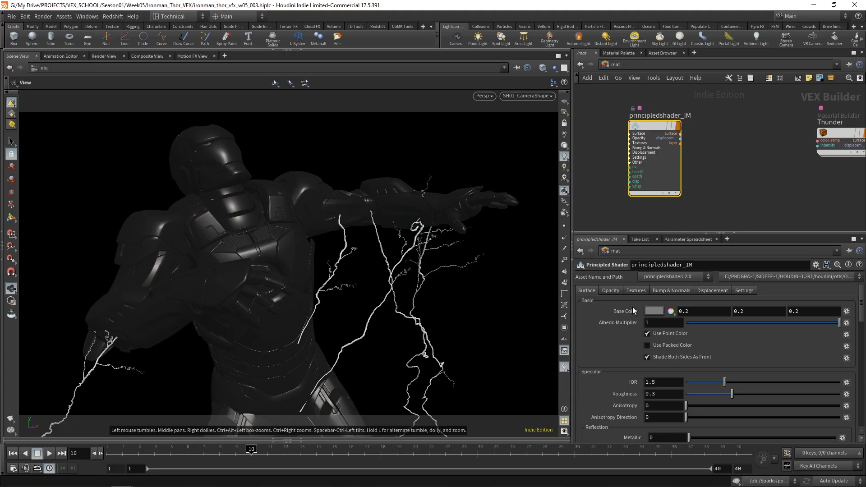
pyautogui.click(657, 311)
pyautogui.click(767, 292)
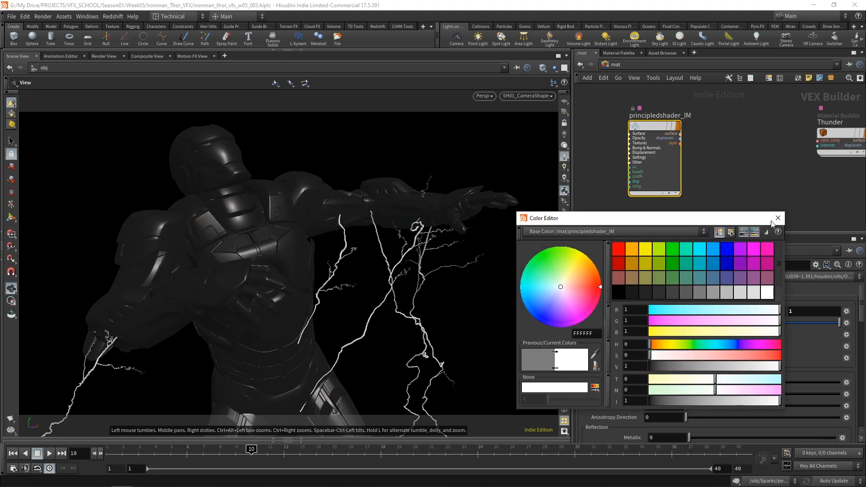
pyautogui.click(781, 219)
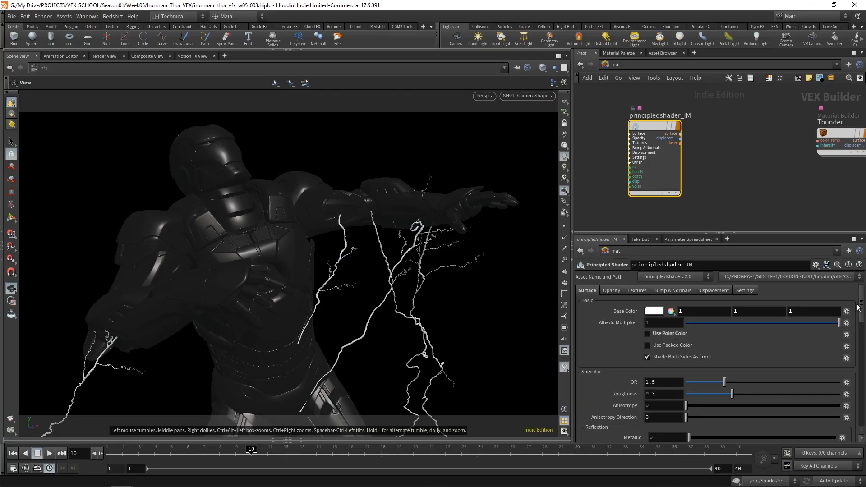
# Set principledshader_IM's IOR to 4 and its specular Roughness to 0.2
pyautogui.moveTo(862, 297); pyautogui.dragTo(863, 310)
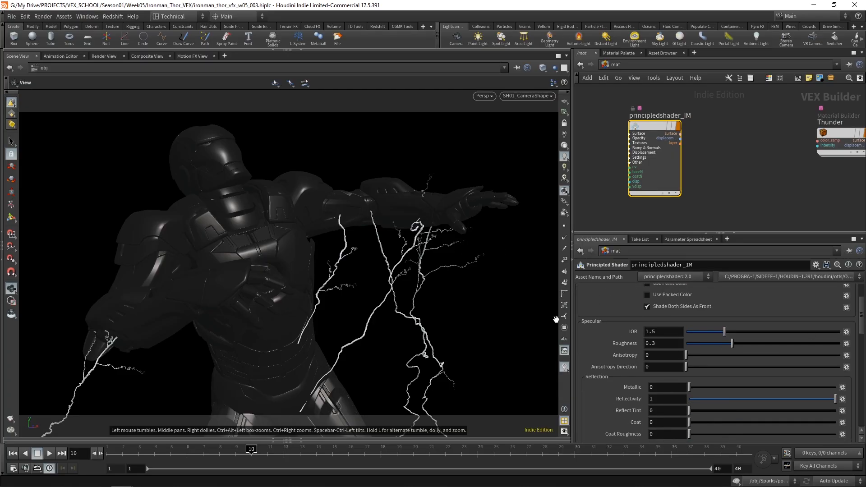
pyautogui.click(653, 333)
pyautogui.write('4')
pyautogui.press('Return')
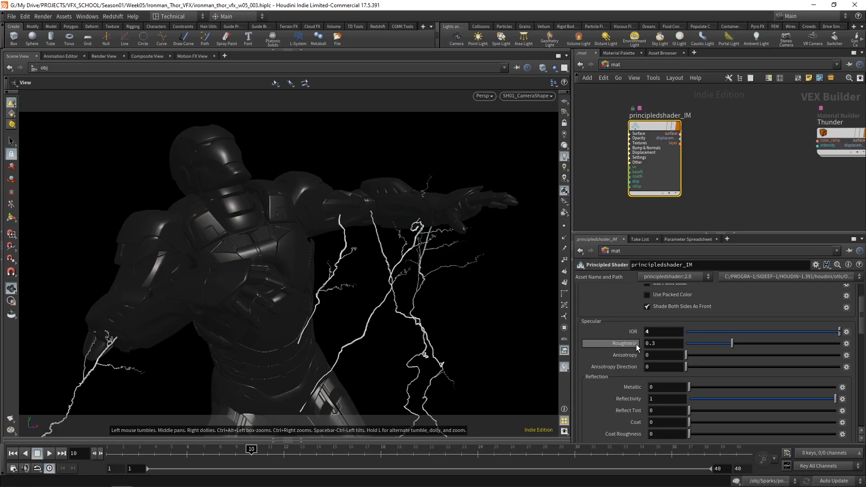
pyautogui.click(667, 344)
pyautogui.write('0.2')
pyautogui.press('Return')
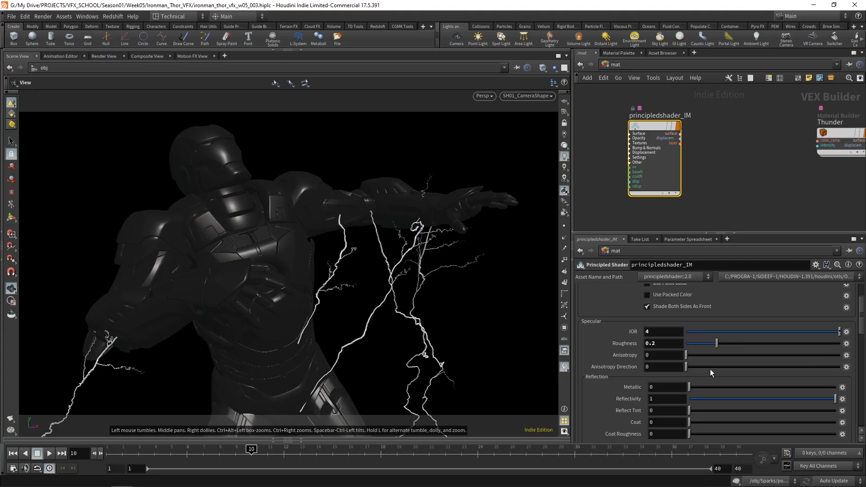
# Assign the principledshader_IM material to the Iron Man model in the viewport
pyautogui.moveTo(864, 308)
pyautogui.mouseDown()
pyautogui.moveTo(863, 350)
pyautogui.moveTo(862, 295)
pyautogui.mouseUp()
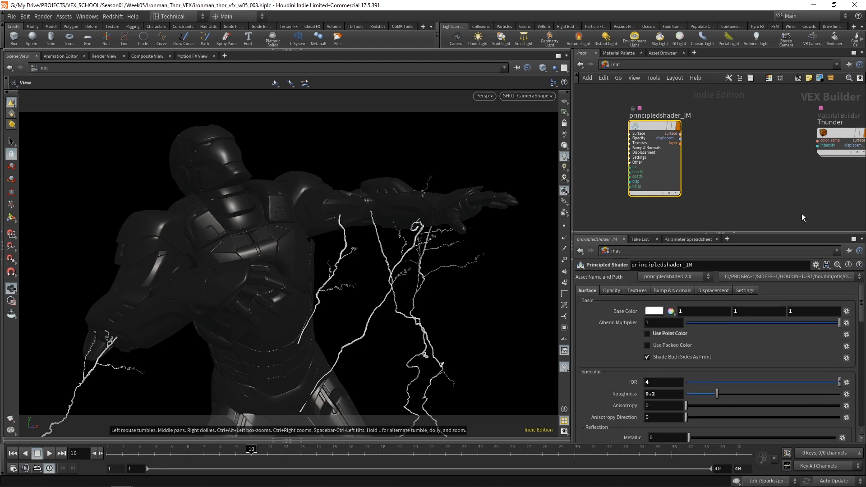
pyautogui.moveTo(652, 128); pyautogui.dragTo(243, 216)
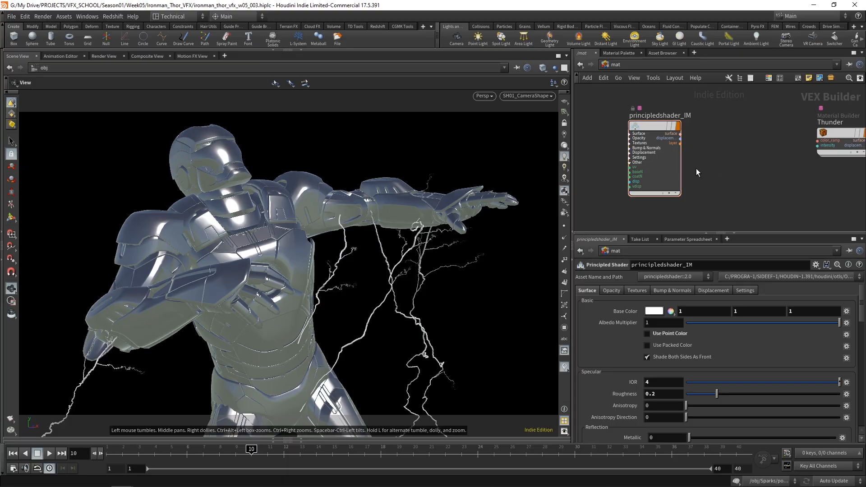
# Delete the sunlight1 and skylight1 lights from the obj network
pyautogui.click(626, 68)
pyautogui.click(645, 109)
pyautogui.scroll(-5, 765, 156)
pyautogui.moveTo(830, 154); pyautogui.dragTo(640, 111, button='middle')
pyautogui.scroll(5, 710, 189)
pyautogui.moveTo(709, 179); pyautogui.dragTo(723, 166, button='middle')
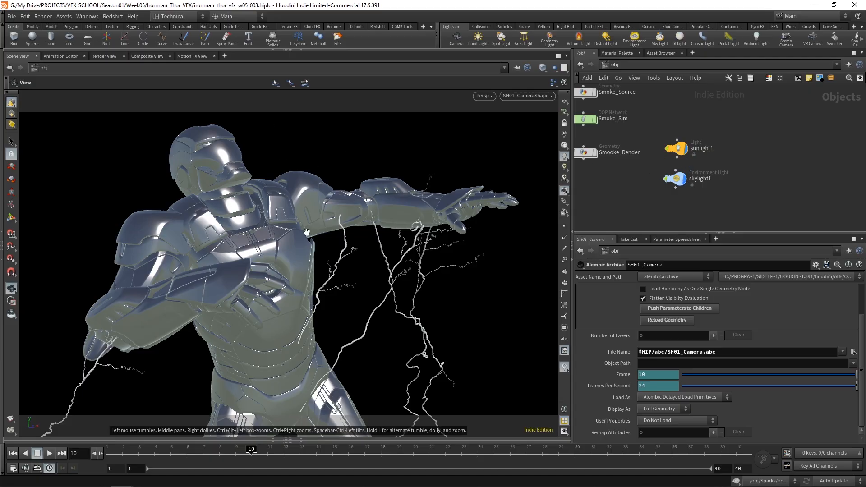
pyautogui.moveTo(771, 118); pyautogui.dragTo(664, 204)
pyautogui.press('Delete')
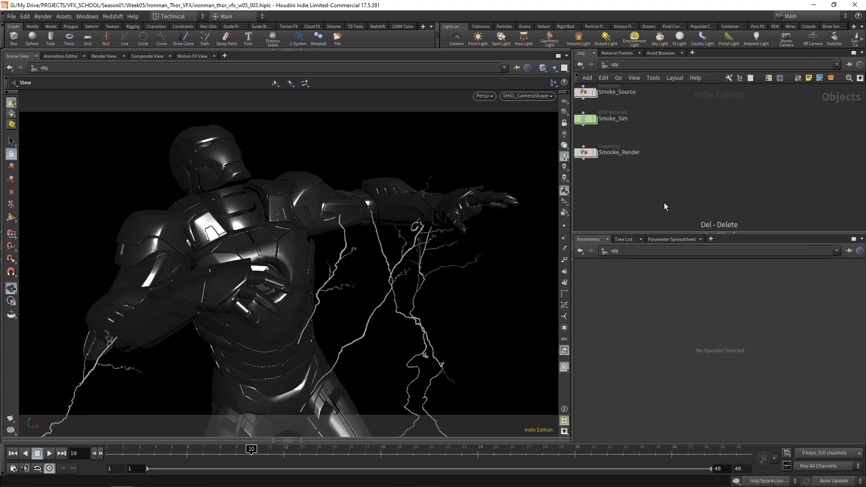
# Create a Geometry Light from the Thunderbolt_Main and Thunderbolt_Head objects
pyautogui.moveTo(688, 162); pyautogui.dragTo(747, 161, button='middle')
pyautogui.scroll(-1, 729, 164)
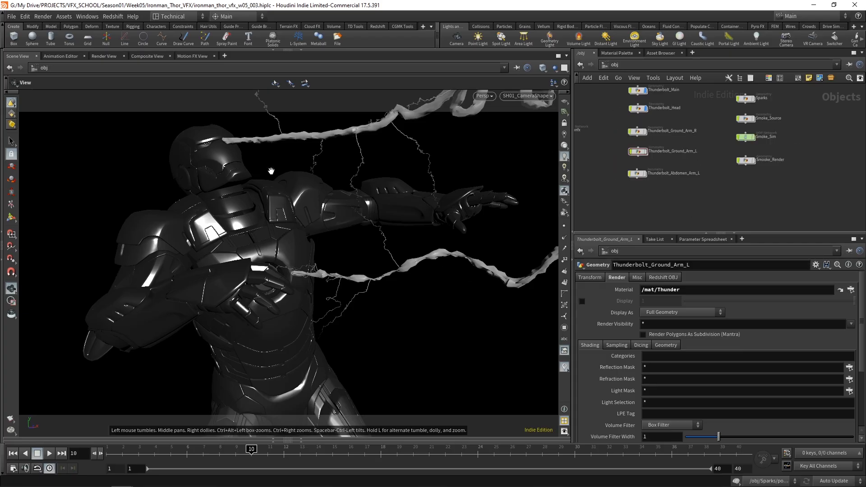
pyautogui.moveTo(688, 156); pyautogui.dragTo(683, 182, button='middle')
pyautogui.moveTo(695, 95); pyautogui.dragTo(602, 139)
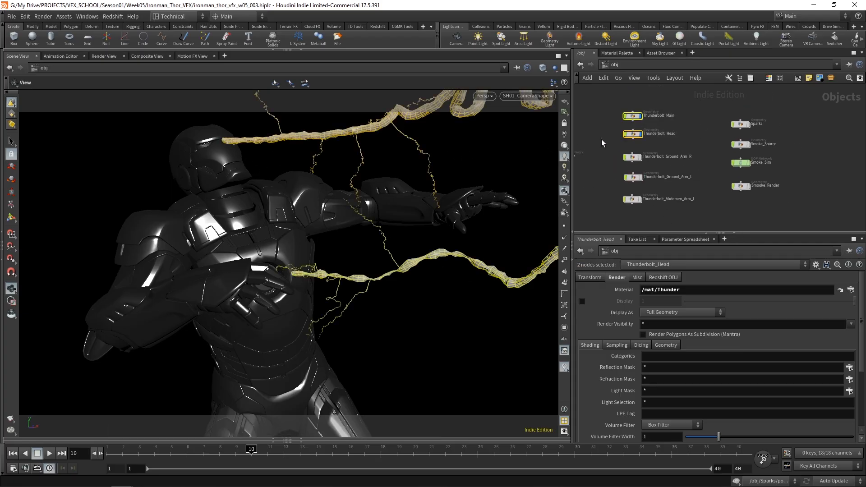
pyautogui.click(550, 37)
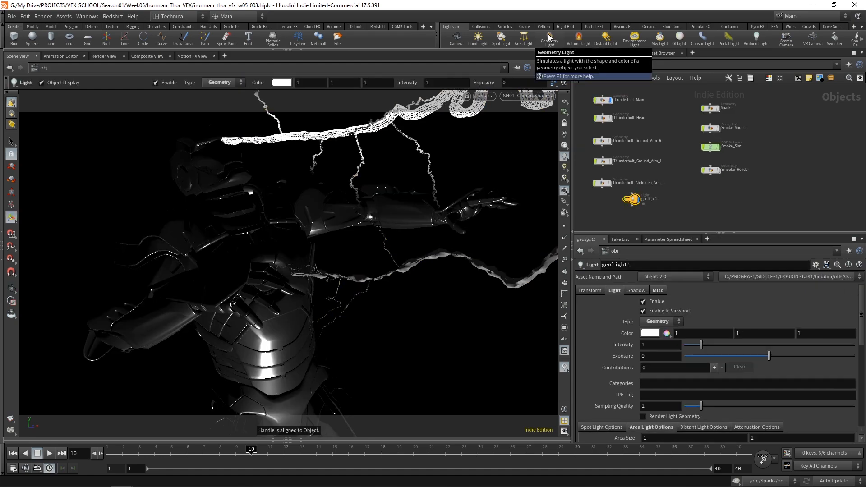
# Move the geometry light node below the Thunderbolt nodes and turn off Thunderbolt_Main's display
pyautogui.moveTo(697, 213); pyautogui.dragTo(746, 172, button='middle')
pyautogui.moveTo(684, 162); pyautogui.dragTo(658, 196)
pyautogui.moveTo(859, 323); pyautogui.dragTo(848, 379)
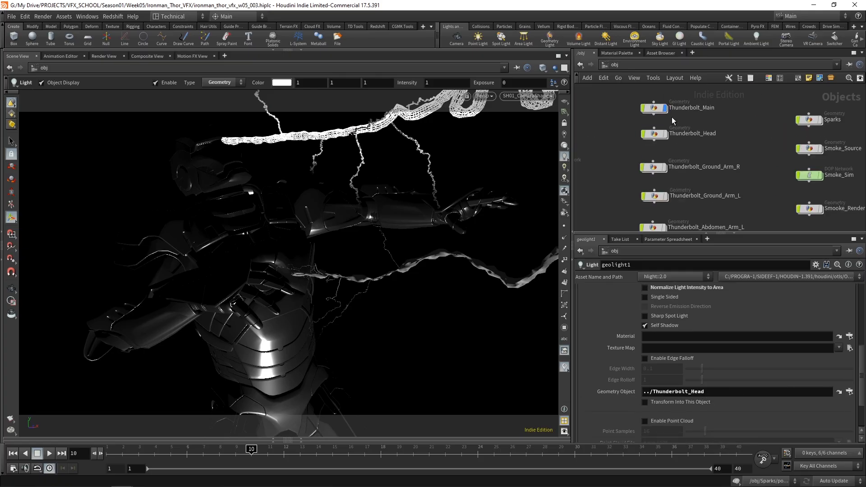
pyautogui.click(664, 109)
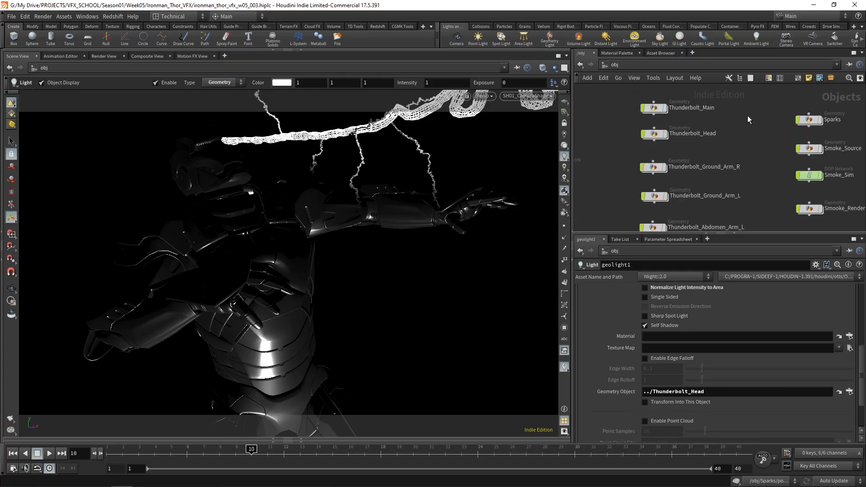
# Rename the geometry light as geolight_Rays_Main
pyautogui.moveTo(755, 139); pyautogui.dragTo(749, 130, button='middle')
pyautogui.scroll(-1, 748, 130)
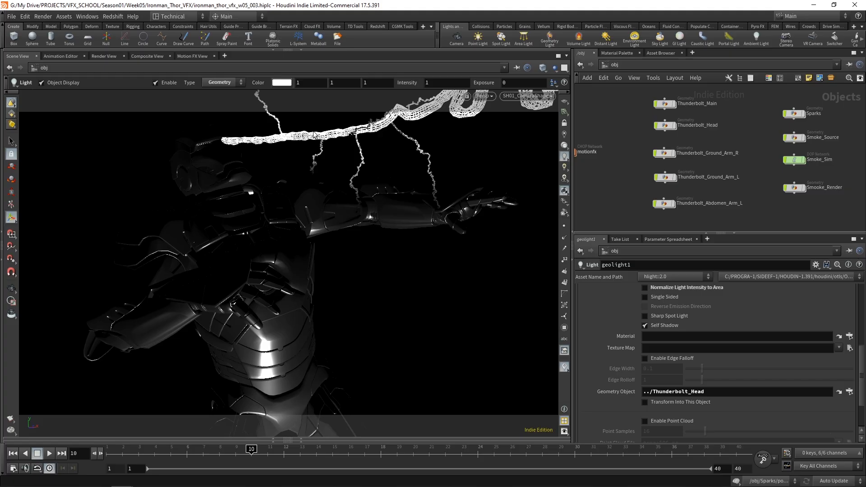
pyautogui.moveTo(764, 181); pyautogui.dragTo(740, 107, button='middle')
pyautogui.scroll(3, 672, 177)
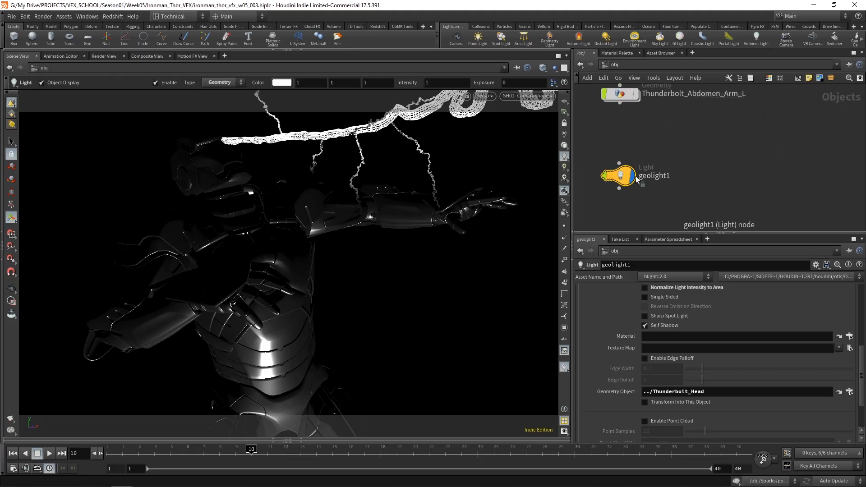
pyautogui.click(635, 176)
pyautogui.click(635, 179)
pyautogui.doubleClick(654, 176)
pyautogui.write('_Thunder_MAin')
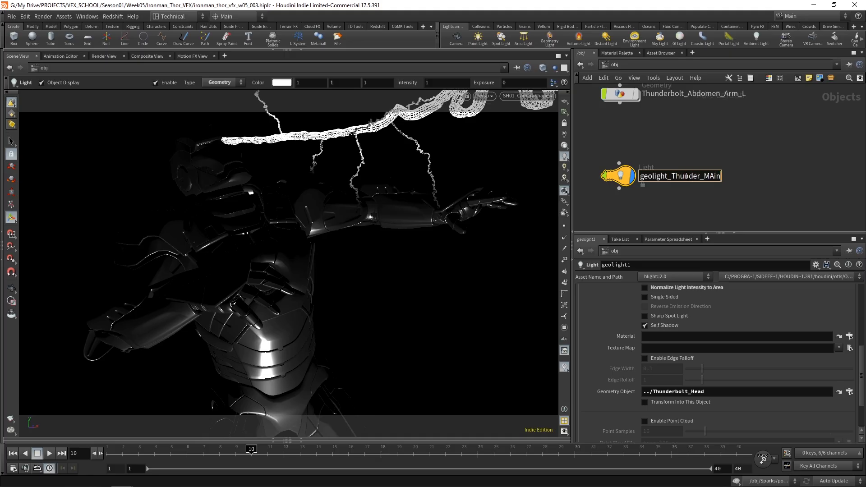
pyautogui.press('BackSpace')
pyautogui.press('BackSpace')
pyautogui.press('BackSpace')
pyautogui.press('BackSpace')
pyautogui.press('BackSpace')
pyautogui.press('BackSpace')
pyautogui.press('BackSpace')
pyautogui.press('BackSpace')
pyautogui.write('Rays_Main')
pyautogui.press('Return')
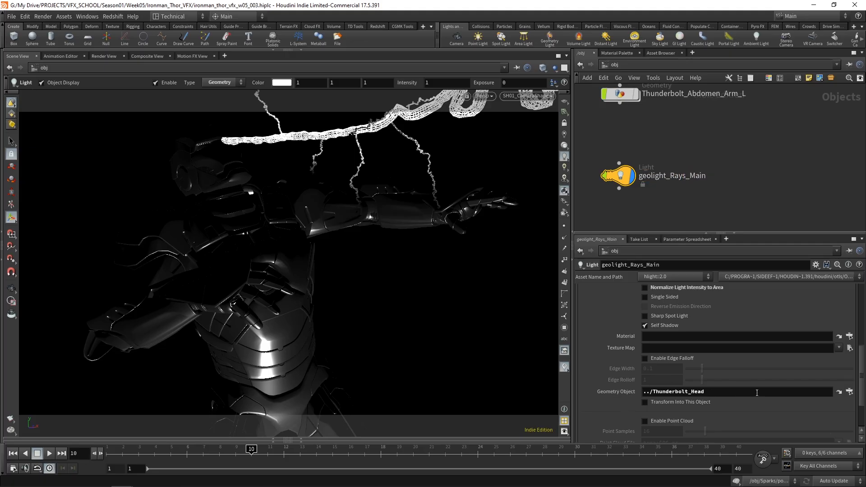
# Set the light's Geometry Object to the OUT_Ray_Head node inside Thunderbolt_Head
pyautogui.click(850, 391)
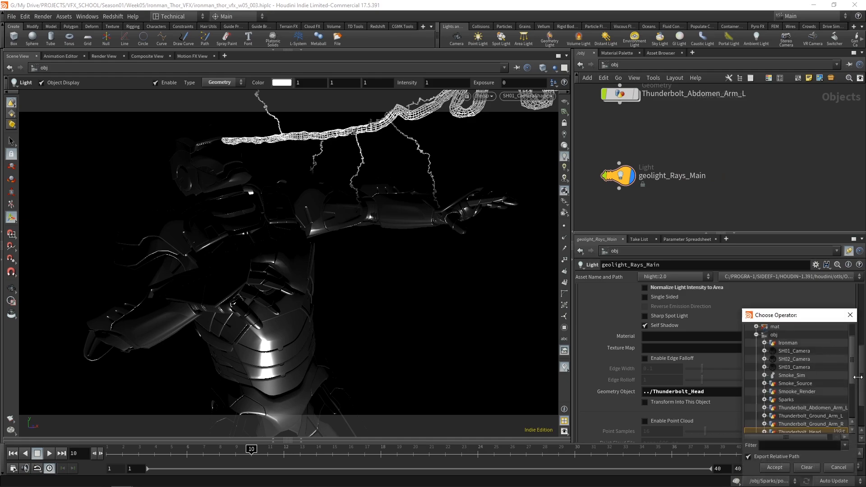
pyautogui.moveTo(852, 359); pyautogui.dragTo(857, 390)
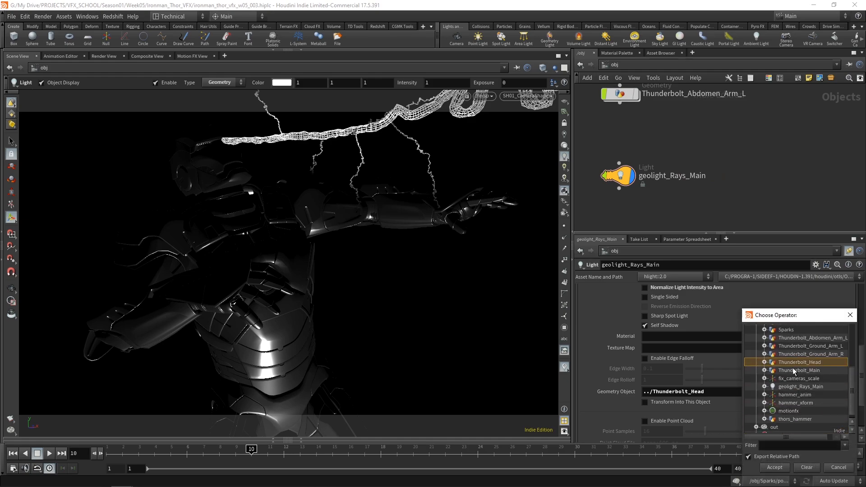
pyautogui.click(765, 363)
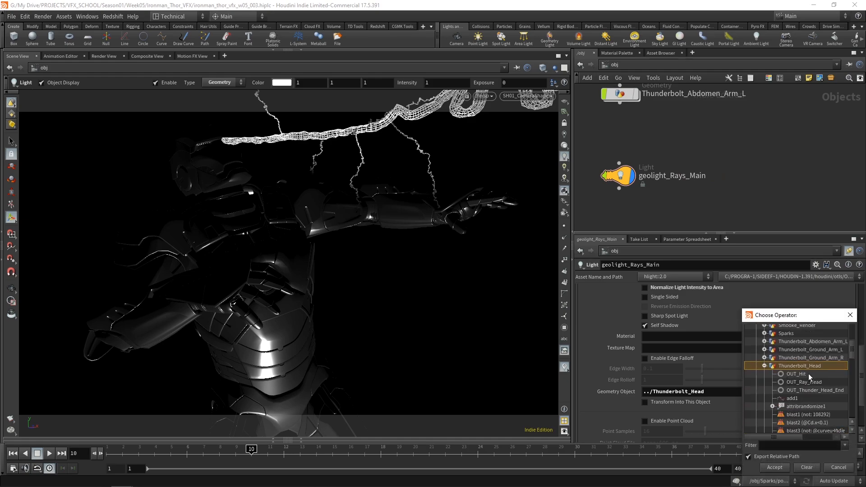
pyautogui.click(786, 383)
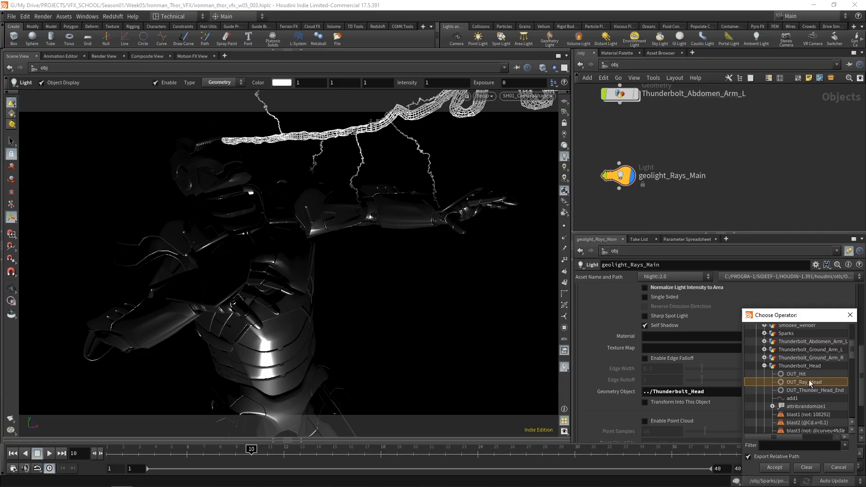
pyautogui.click(775, 468)
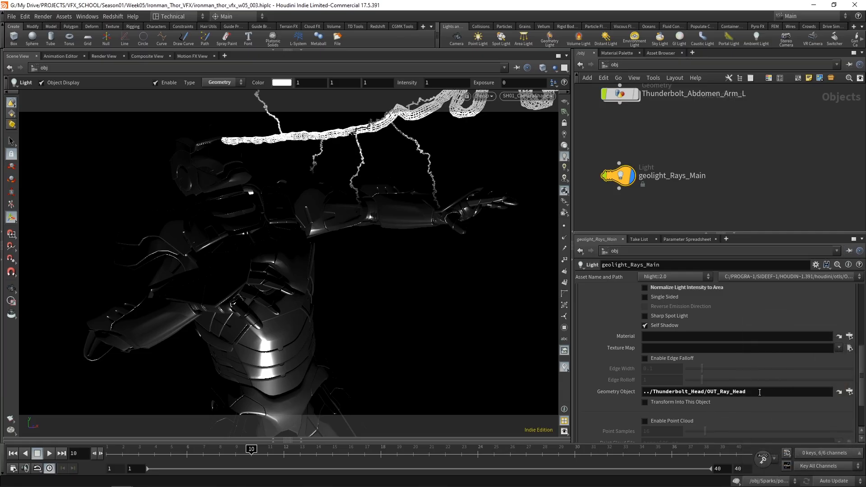
# Generalize the light's Geometry Object path with wildcards to ../Thunderbolt_*/OUT_Ray_*
pyautogui.doubleClick(734, 392)
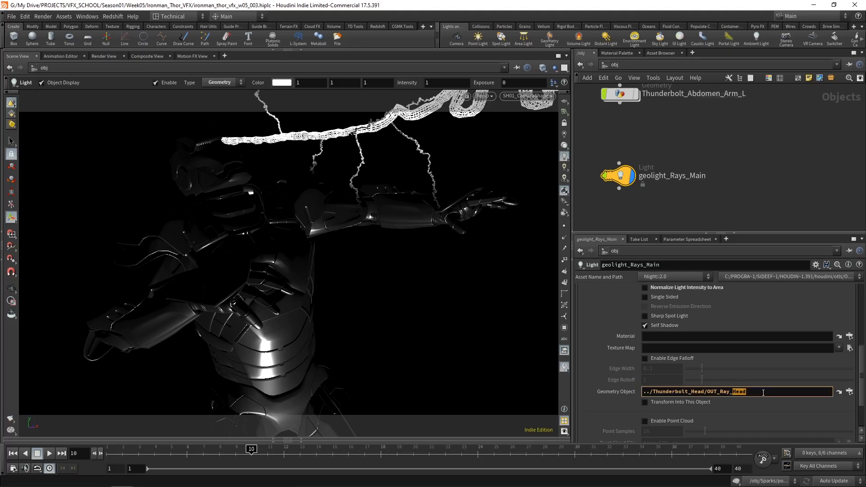
pyautogui.write('*')
pyautogui.press('Return')
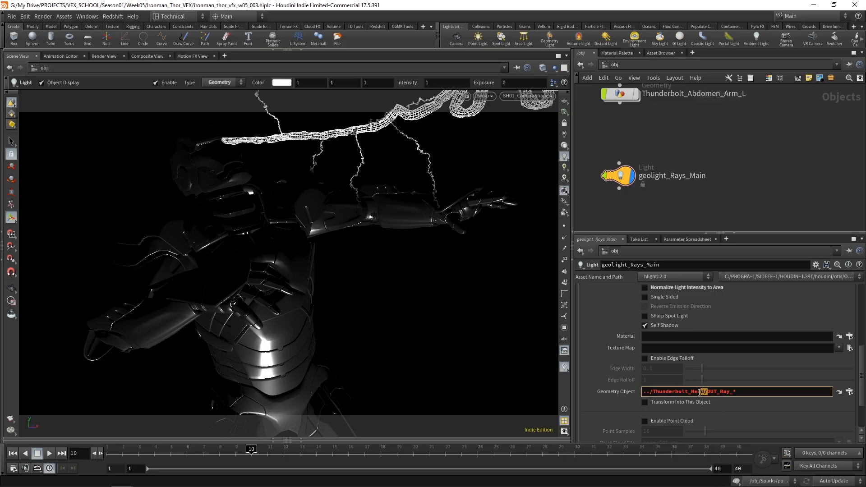
pyautogui.click(705, 392)
pyautogui.write('*')
pyautogui.press('Return')
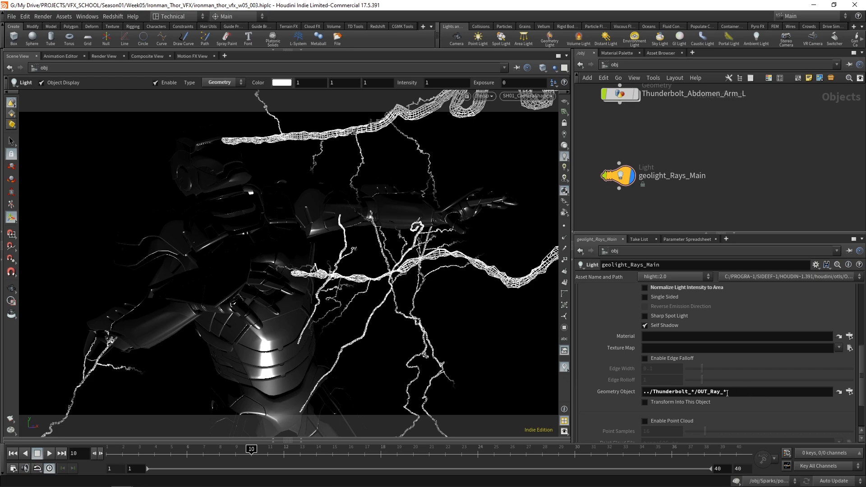
pyautogui.scroll(-2, 731, 180)
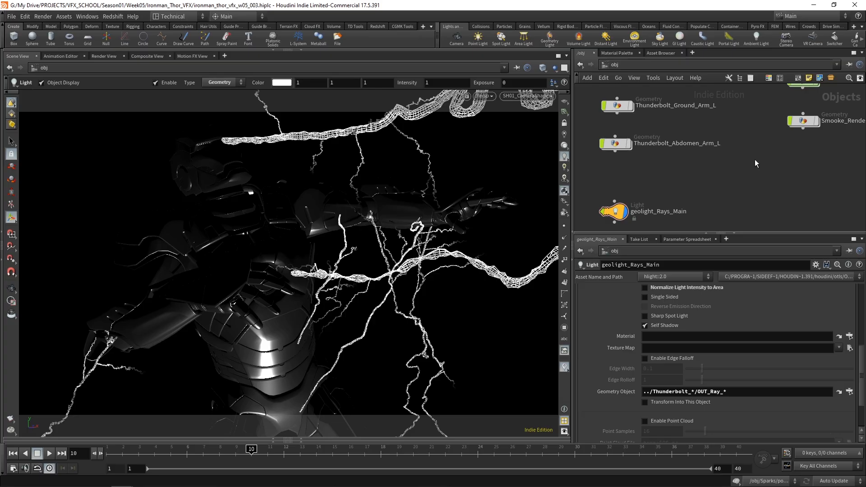
# Examine the name of the output null at the end of the Thunderbolt_Ground_Arm_R network
pyautogui.scroll(-3, 740, 134)
pyautogui.moveTo(749, 160); pyautogui.dragTo(745, 184, button='middle')
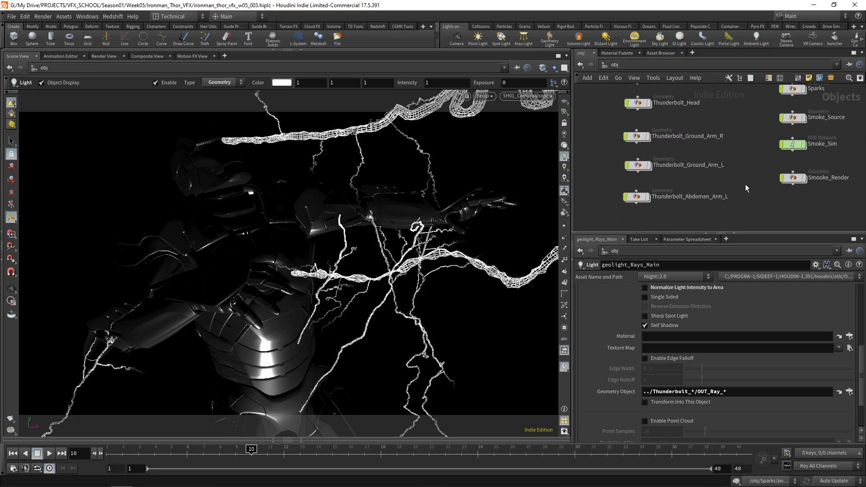
pyautogui.doubleClick(637, 135)
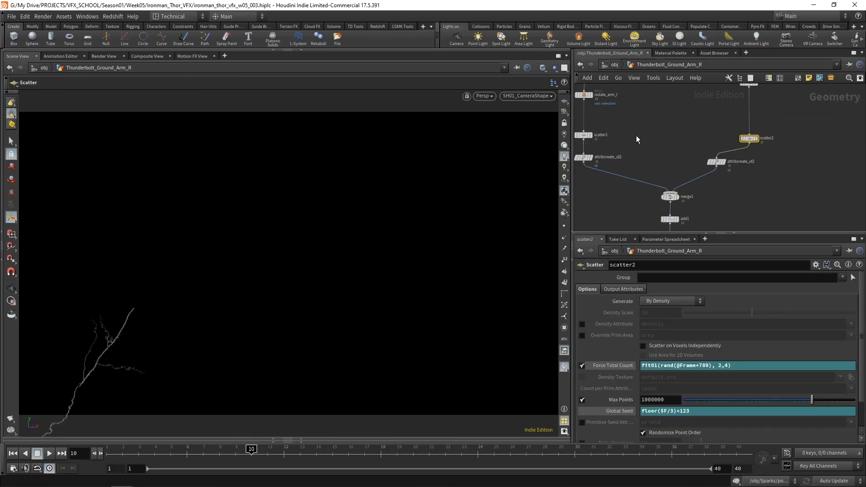
pyautogui.scroll(-5, 753, 166)
pyautogui.moveTo(789, 217); pyautogui.dragTo(758, 131, button='middle')
pyautogui.scroll(5, 739, 158)
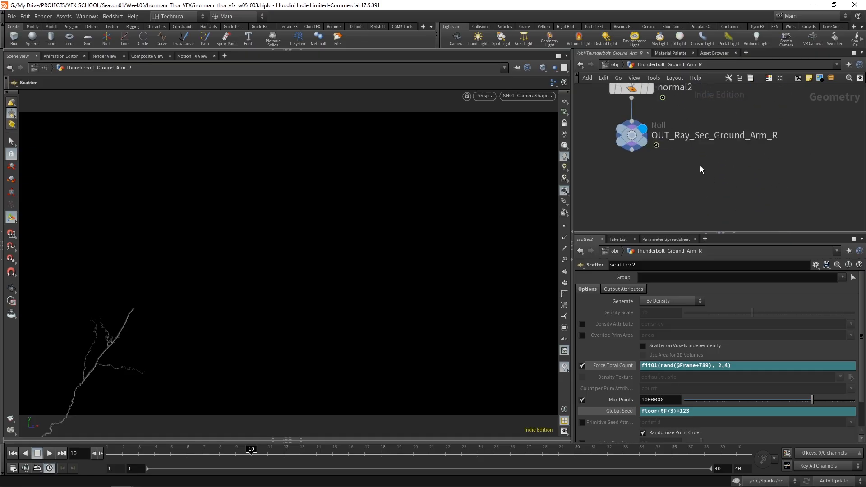
pyautogui.moveTo(700, 169); pyautogui.dragTo(702, 179, button='middle')
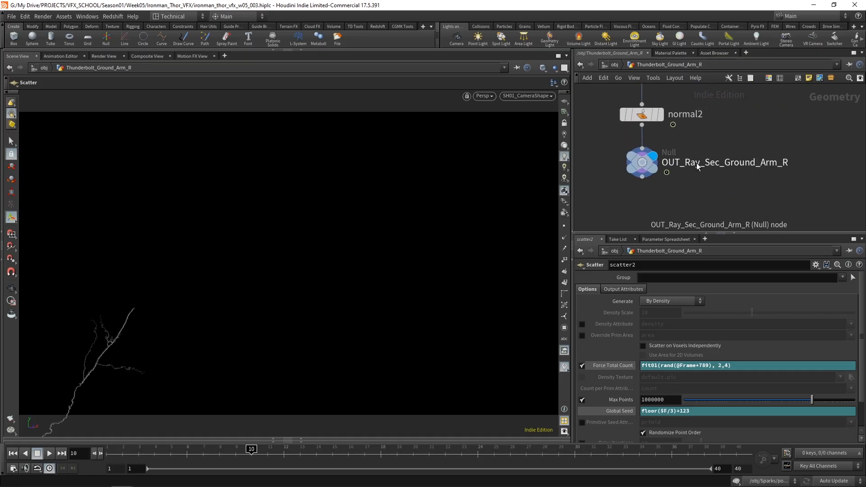
# Rename the output null inside Thunderbolt_Head as OUT_Ray_Main_Head
pyautogui.click(615, 65)
pyautogui.moveTo(733, 164); pyautogui.dragTo(734, 182, button='middle')
pyautogui.scroll(3, 646, 177)
pyautogui.doubleClick(636, 162)
pyautogui.moveTo(798, 213); pyautogui.dragTo(777, 149, button='middle')
pyautogui.scroll(9, 717, 158)
pyautogui.click(712, 147)
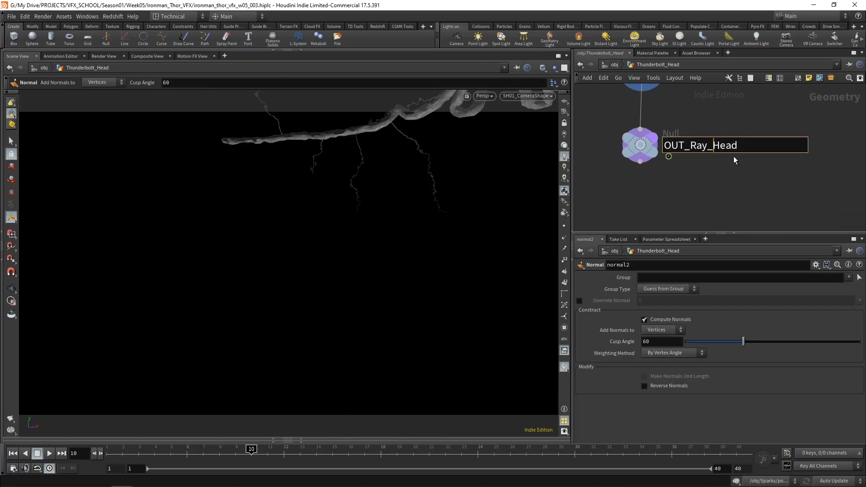
pyautogui.write('Main_')
pyautogui.press('Return')
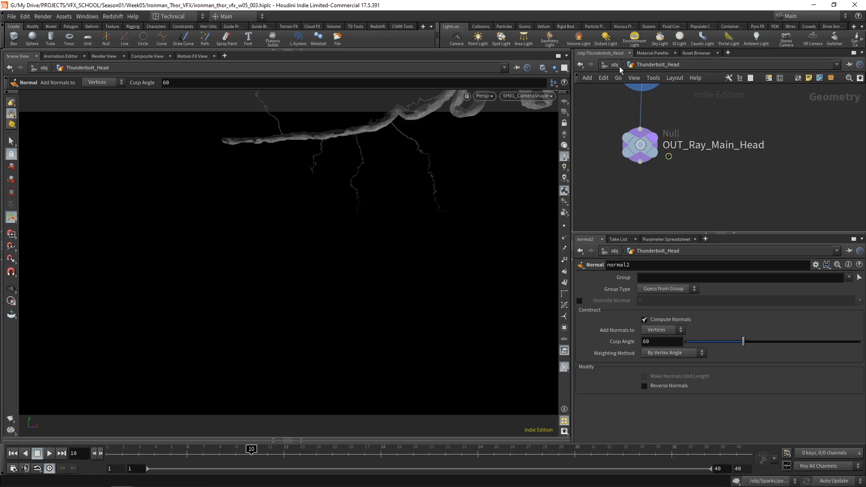
# Check the output null's name inside Thunderbolt_Main and set geolight_Rays_Main's Geometry Object to ../Thunderbolt_*/OUT_Ray_Main*
pyautogui.click(615, 65)
pyautogui.doubleClick(637, 119)
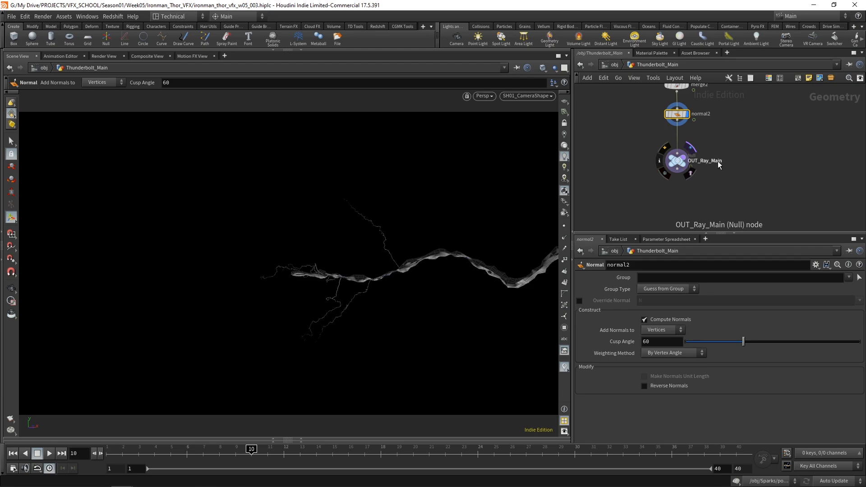
pyautogui.click(615, 65)
pyautogui.scroll(-4, 768, 180)
pyautogui.moveTo(786, 187); pyautogui.dragTo(750, 132, button='middle')
pyautogui.scroll(5, 702, 198)
pyautogui.click(677, 173)
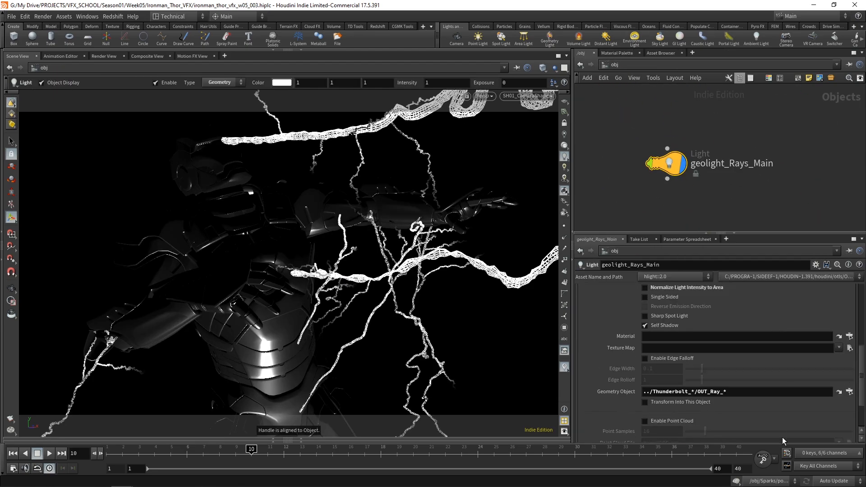
pyautogui.click(724, 393)
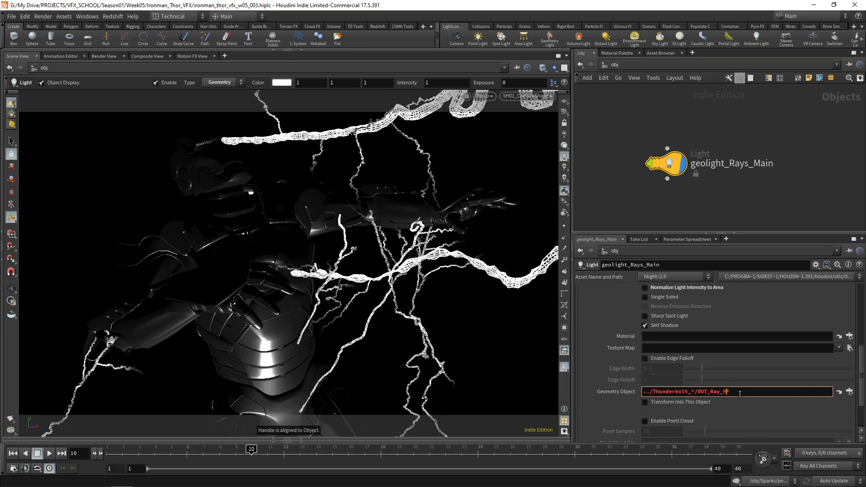
pyautogui.write('Main')
pyautogui.press('Return')
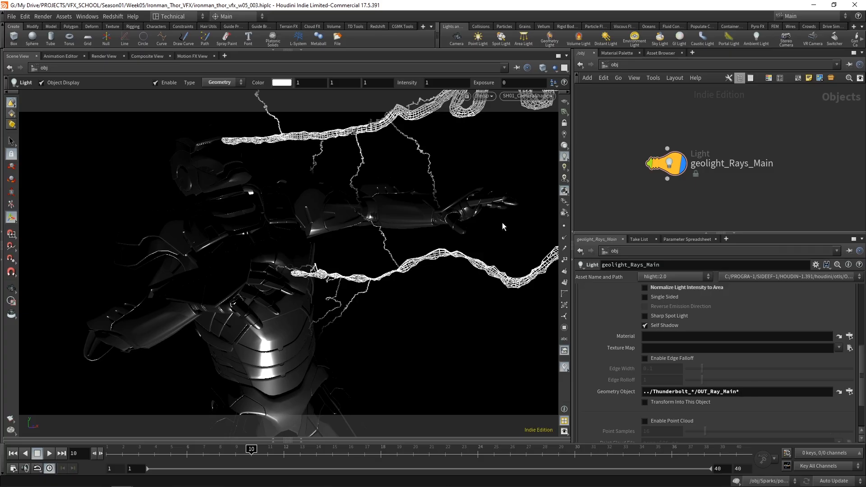
# Review the geometry light's area light and material settings, along with the Thunderbolt nodes in the object network
pyautogui.moveTo(711, 134); pyautogui.dragTo(692, 129, button='middle')
pyautogui.click(656, 156)
pyautogui.moveTo(862, 359)
pyautogui.mouseDown()
pyautogui.moveTo(862, 370)
pyautogui.moveTo(862, 333)
pyautogui.moveTo(865, 348)
pyautogui.mouseUp()
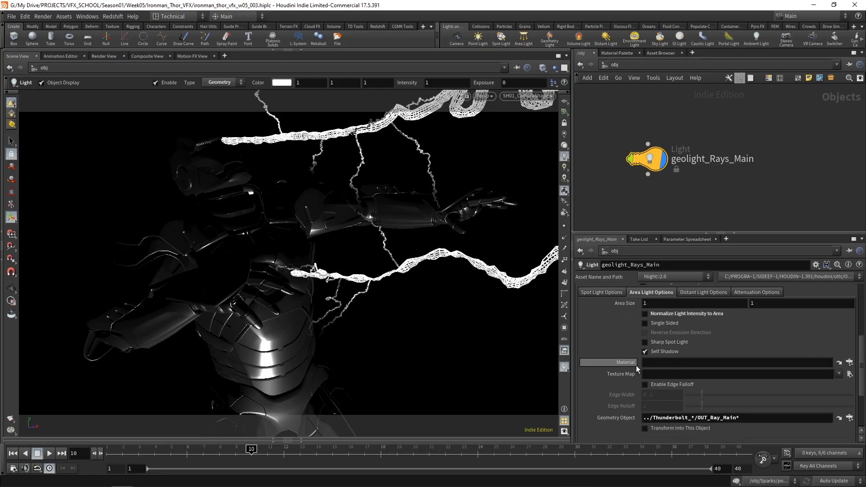
pyautogui.moveTo(628, 363)
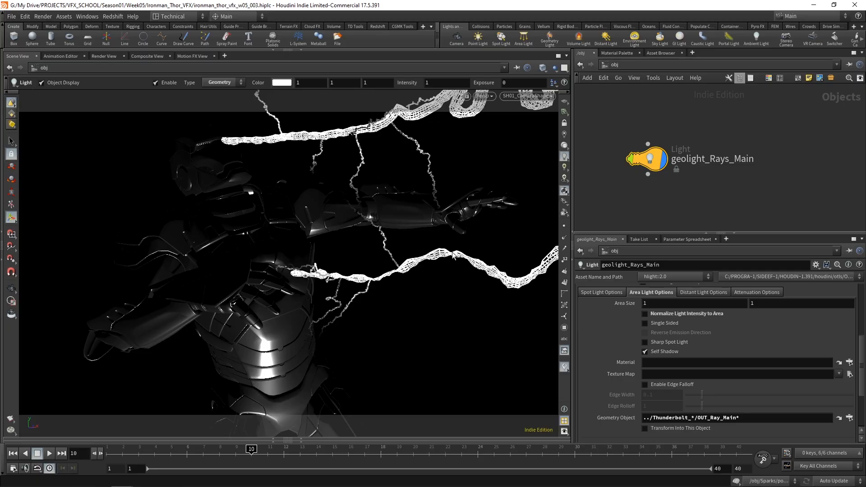
pyautogui.scroll(-3, 782, 158)
pyautogui.moveTo(769, 130); pyautogui.dragTo(758, 215, button='middle')
pyautogui.scroll(1, 742, 110)
pyautogui.moveTo(790, 115); pyautogui.dragTo(784, 192, button='middle')
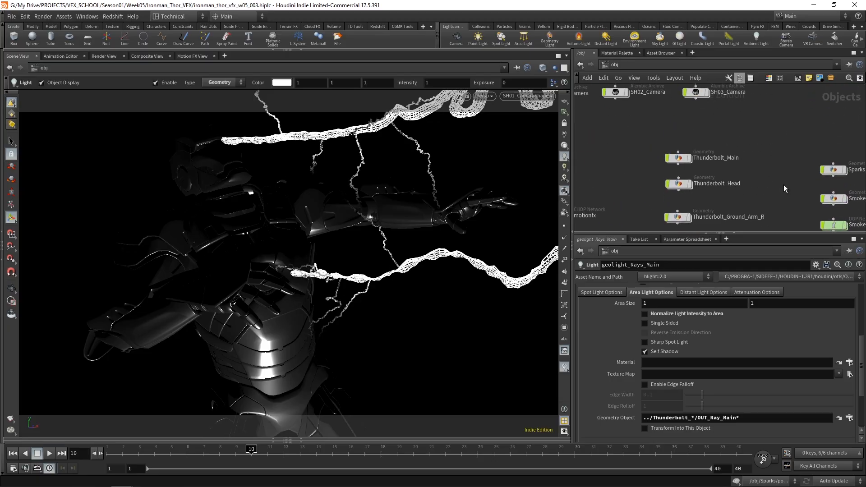
pyautogui.moveTo(778, 155); pyautogui.dragTo(777, 156, button='middle')
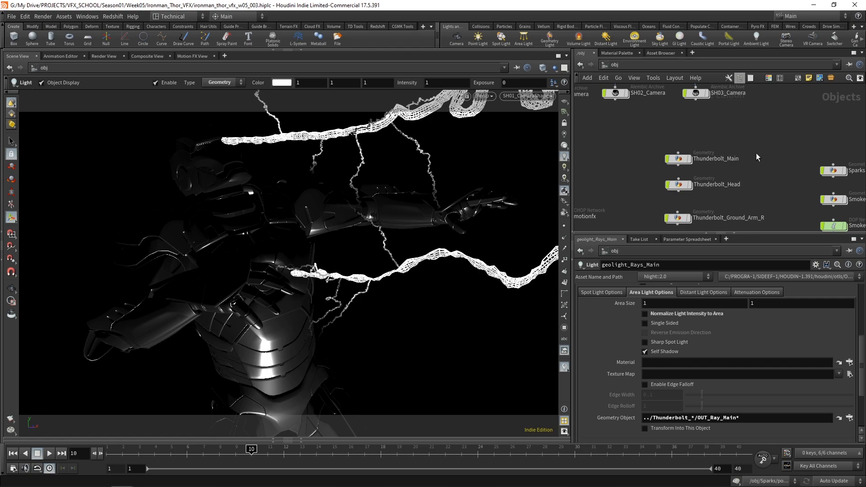
pyautogui.scroll(-4, 697, 185)
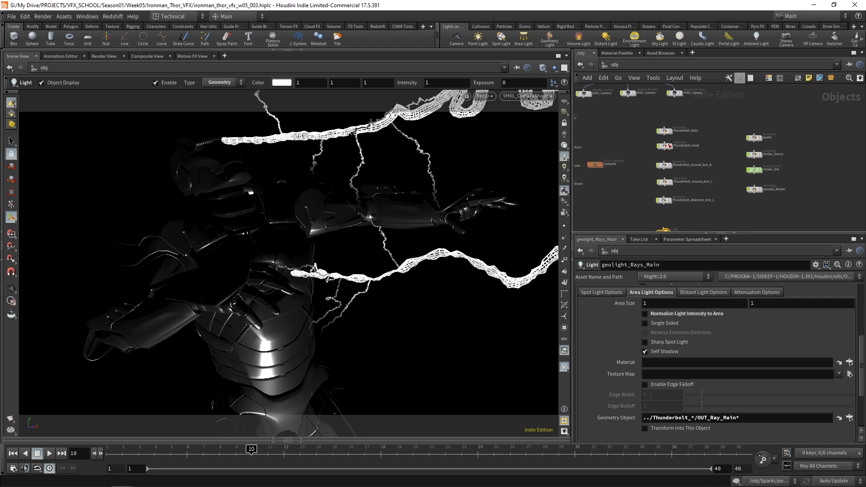
# Inspect the Thunder material builder in the mat network, including its internal nodes, color ramp and intensity
pyautogui.click(706, 66)
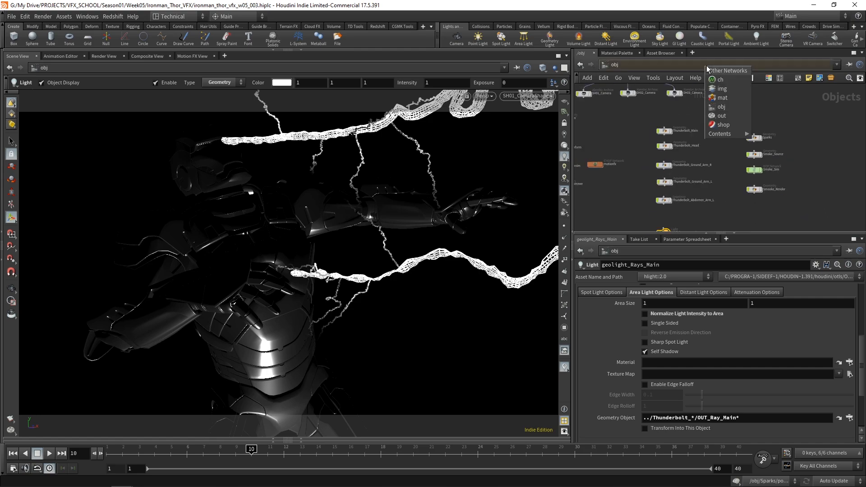
pyautogui.click(721, 99)
pyautogui.scroll(-3, 710, 140)
pyautogui.moveTo(781, 149); pyautogui.dragTo(711, 150, button='middle')
pyautogui.scroll(4, 711, 149)
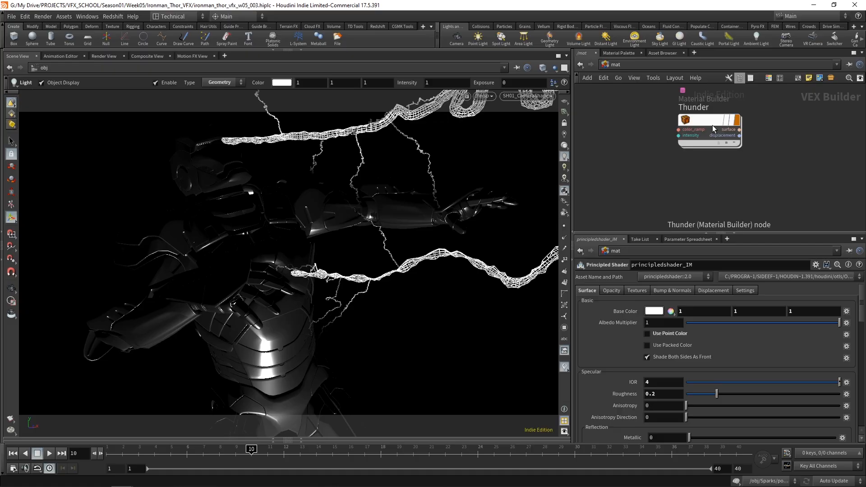
pyautogui.doubleClick(713, 121)
pyautogui.scroll(5, 690, 126)
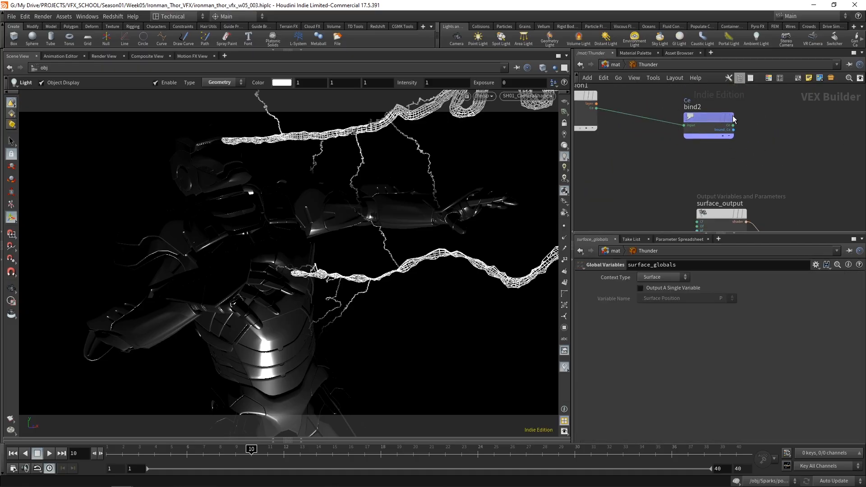
pyautogui.click(616, 65)
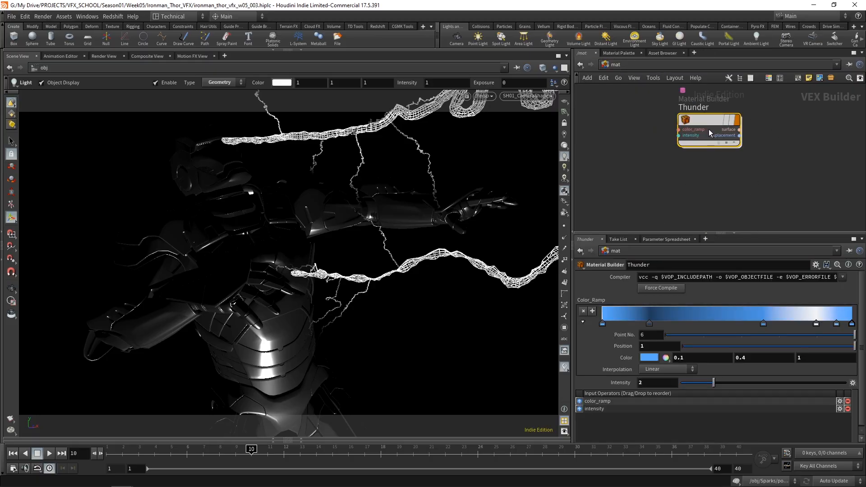
# Return to the object network and assign /mat/Thunder as the Material of geolight_Rays_Main
pyautogui.click(670, 64)
pyautogui.click(683, 105)
pyautogui.moveTo(817, 195); pyautogui.dragTo(817, 112, button='middle')
pyautogui.scroll(4, 642, 158)
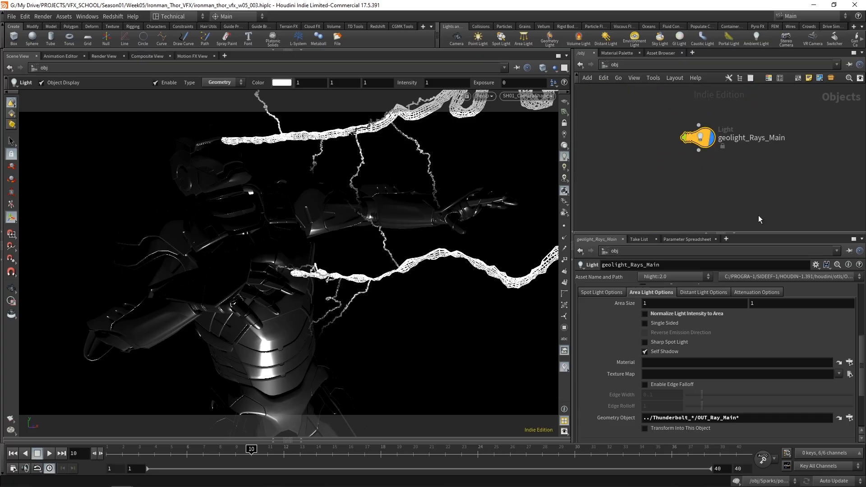
pyautogui.click(849, 362)
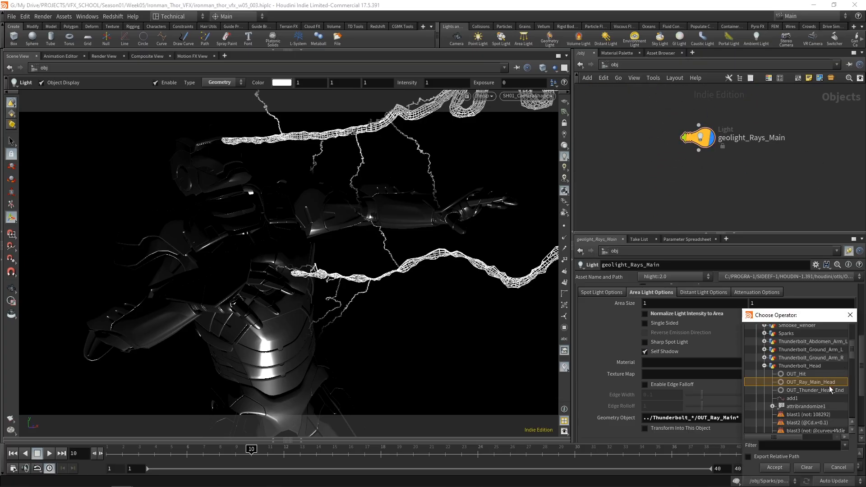
pyautogui.click(764, 367)
pyautogui.moveTo(852, 374); pyautogui.dragTo(852, 332)
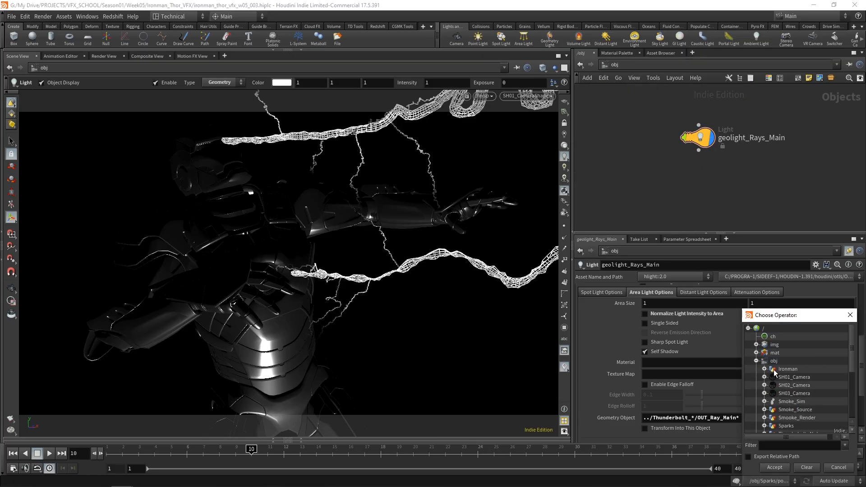
pyautogui.click(757, 361)
pyautogui.click(757, 352)
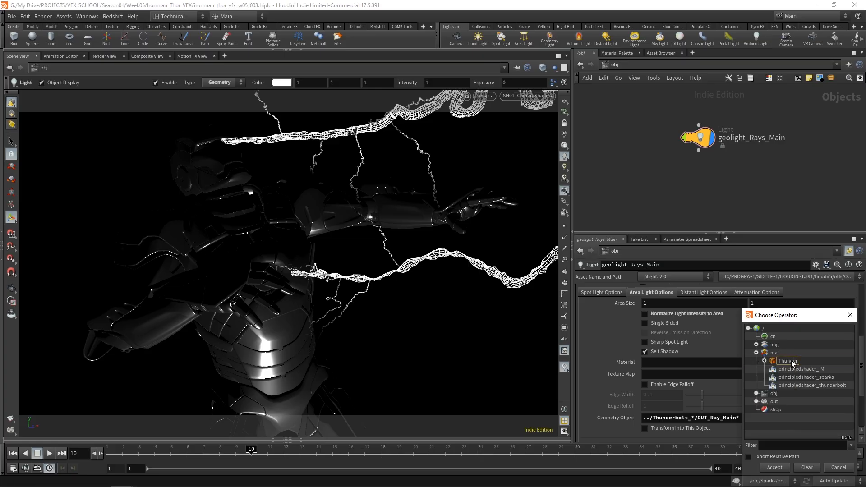
pyautogui.doubleClick(794, 369)
pyautogui.click(744, 178)
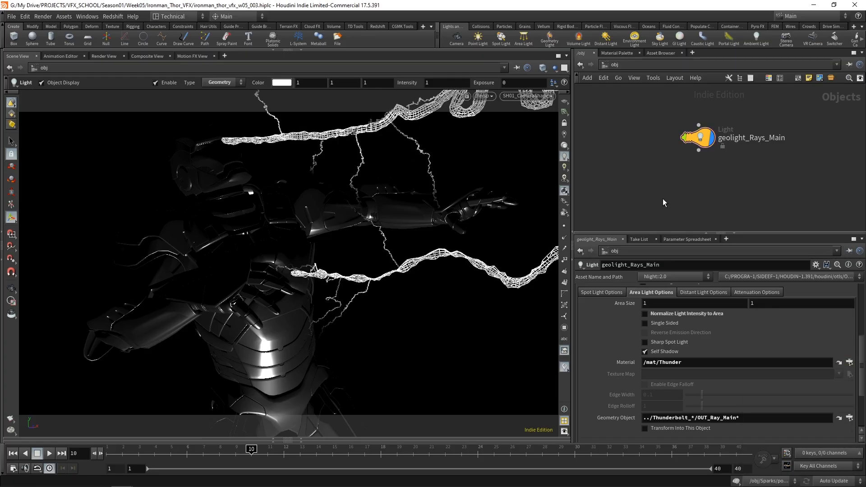
# Review the type, color, intensity and exposure settings of geolight_Rays_Main
pyautogui.moveTo(759, 174); pyautogui.dragTo(696, 203, button='middle')
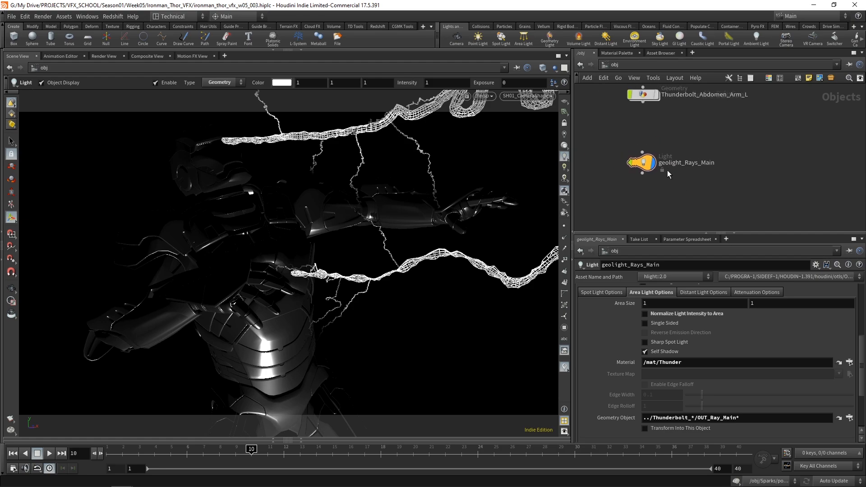
pyautogui.click(645, 166)
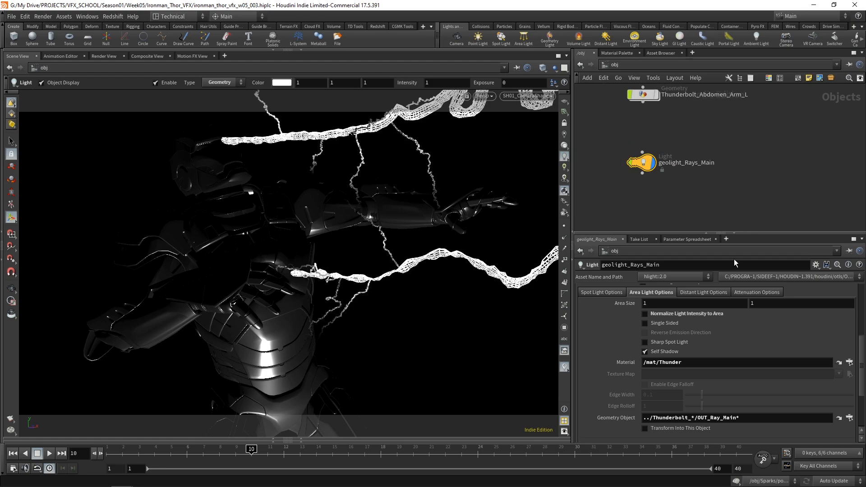
pyautogui.scroll(6, 714, 292)
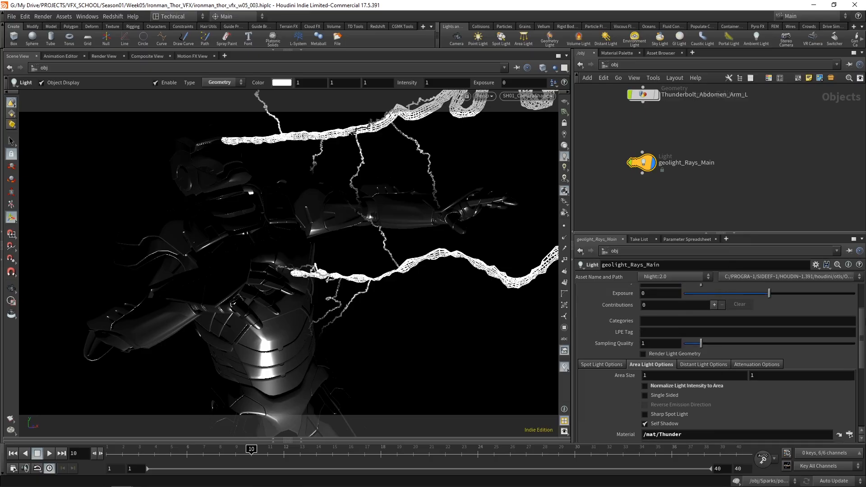
pyautogui.scroll(1, 713, 298)
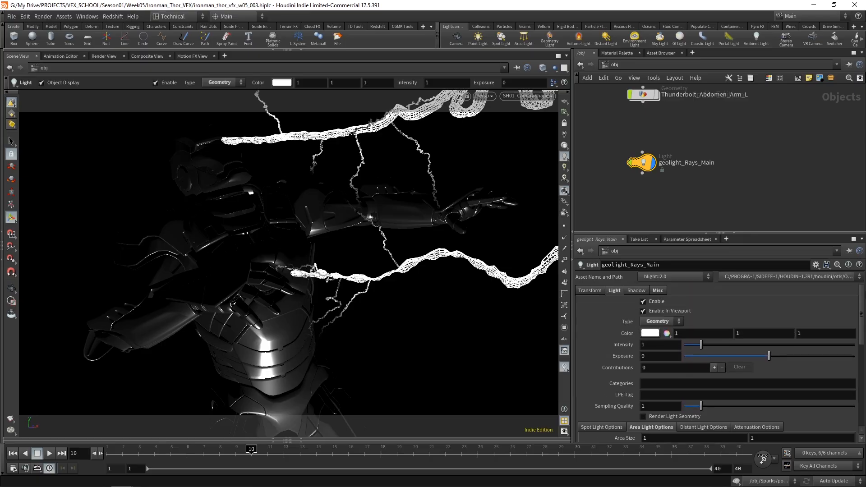
pyautogui.click(750, 125)
# Duplicate the mantra_Rays_Main render node in the out network and place the copy beside the original
pyautogui.click(641, 64)
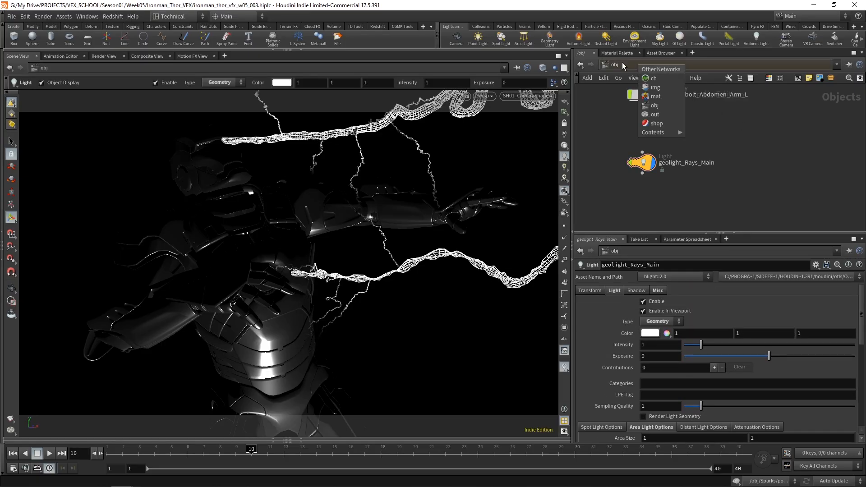
pyautogui.click(658, 116)
pyautogui.moveTo(826, 132); pyautogui.dragTo(727, 162, button='middle')
pyautogui.scroll(-3, 776, 149)
pyautogui.click(619, 136)
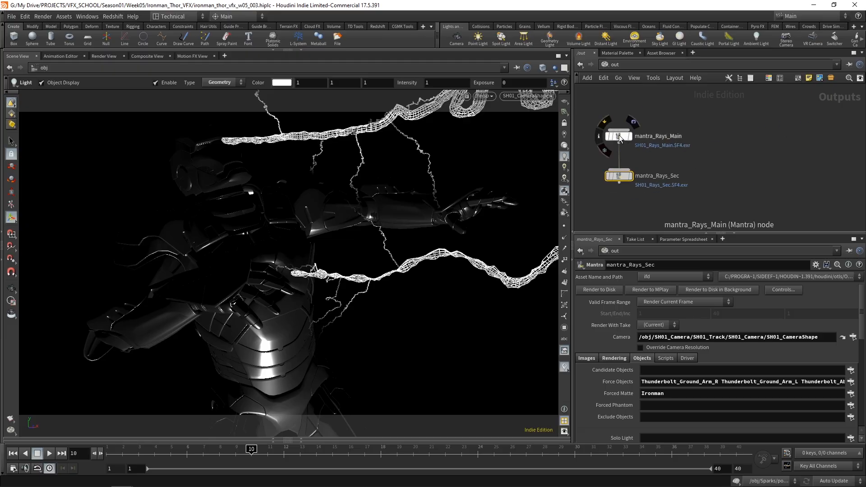
pyautogui.keyDown('alt'); pyautogui.moveTo(619, 135); pyautogui.dragTo(740, 138); pyautogui.keyUp('alt')
pyautogui.moveTo(779, 167); pyautogui.dragTo(759, 177, button='middle')
pyautogui.scroll(3, 754, 169)
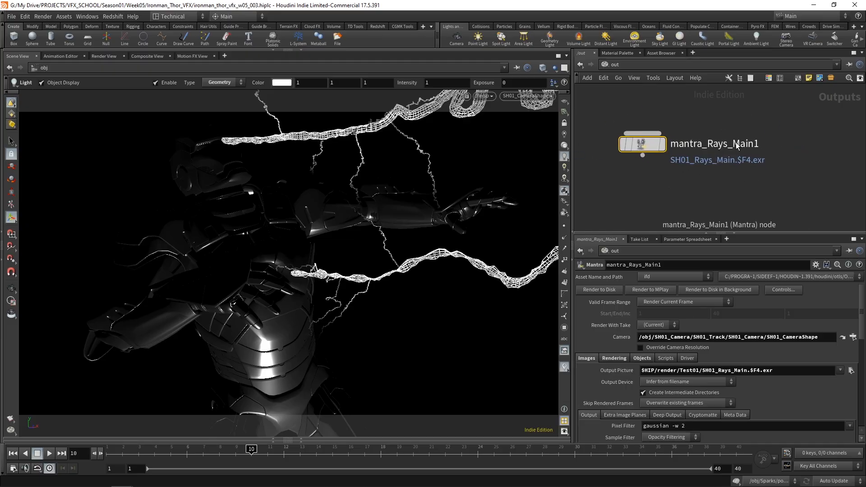
# Rename the duplicated Mantra node as mantra_Rays_Main_lighting and shift it slightly in the network
pyautogui.doubleClick(746, 145)
pyautogui.press('Right')
pyautogui.press('Delete')
pyautogui.write('_lighting')
pyautogui.press('Return')
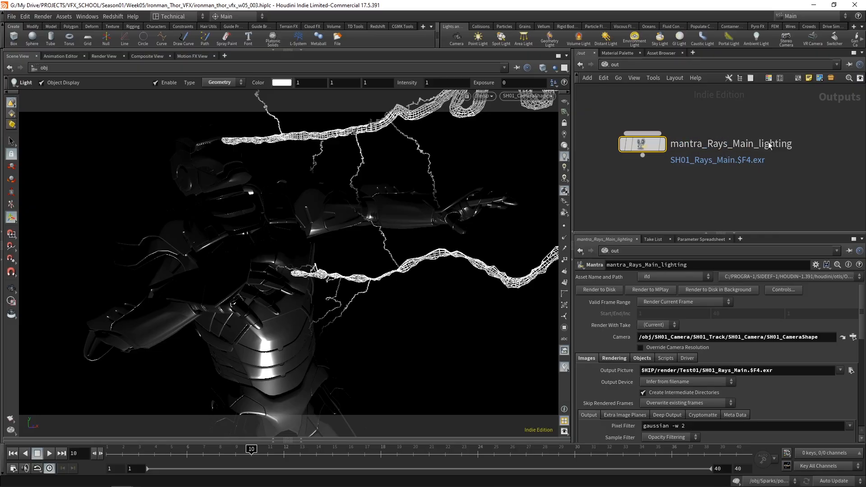
pyautogui.moveTo(642, 143); pyautogui.dragTo(670, 139)
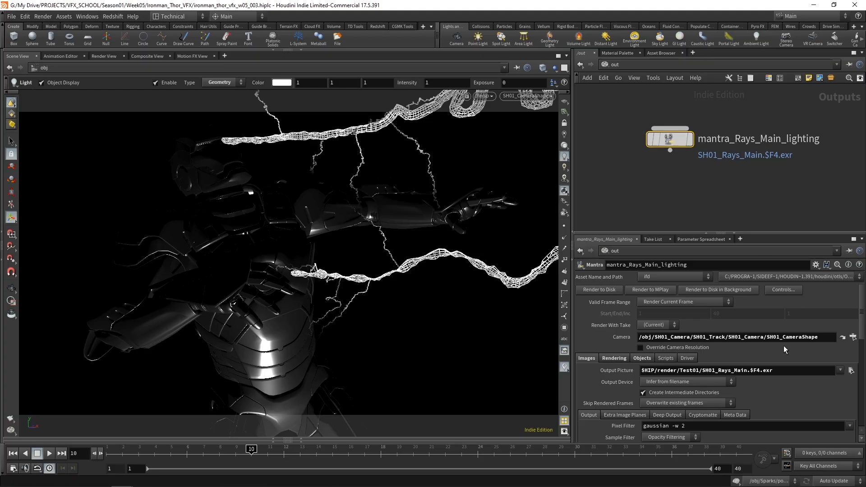
# Set the Output Picture of mantra_Rays_Main_lighting to $HIP/render/Test01/SH01_Rays_Main_lighting.$F4.exr
pyautogui.click(748, 371)
pyautogui.write('_lighton')
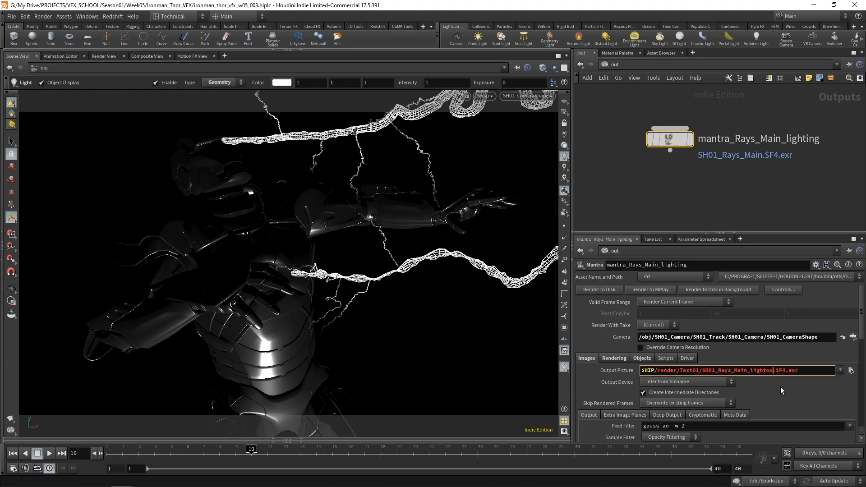
pyautogui.write('g')
pyautogui.press('BackSpace')
pyautogui.press('BackSpace')
pyautogui.press('BackSpace')
pyautogui.write('ing')
pyautogui.press('Return')
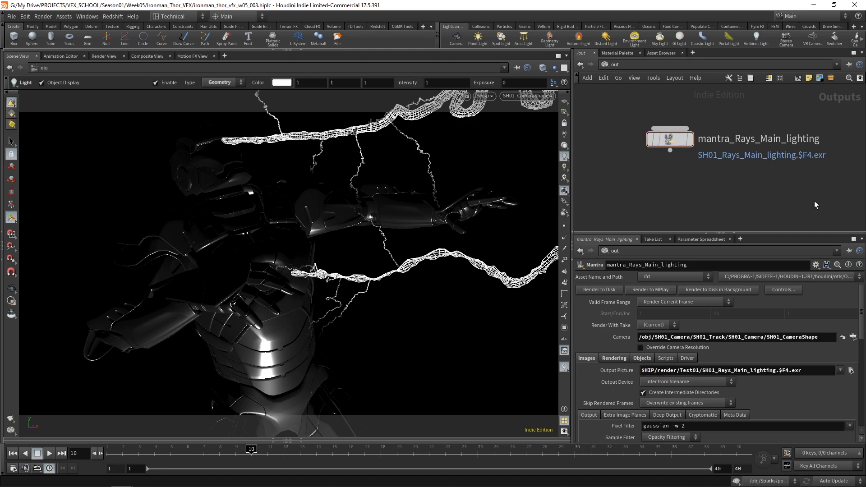
# Move Ironman from Forced Matte to Force Objects on mantra_Rays_Main_lighting, replacing the two Thunderbolt objects
pyautogui.click(646, 359)
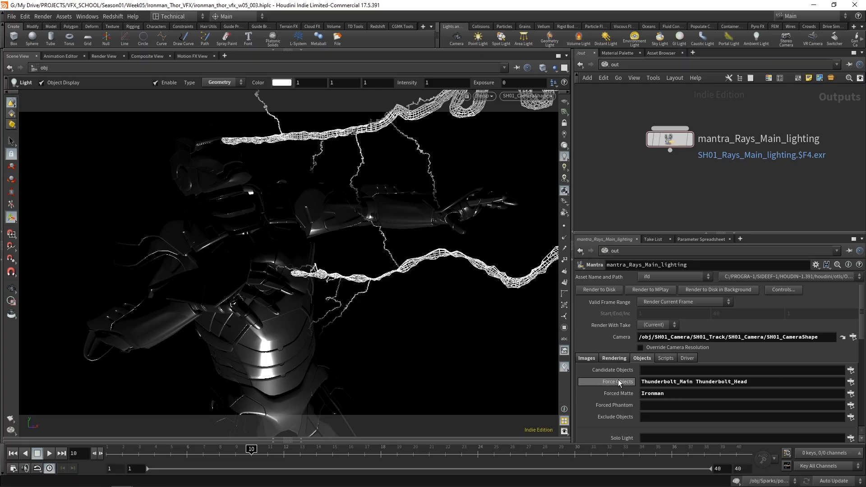
pyautogui.moveTo(753, 381); pyautogui.dragTo(585, 387)
pyautogui.press('Delete')
pyautogui.press('Tab')
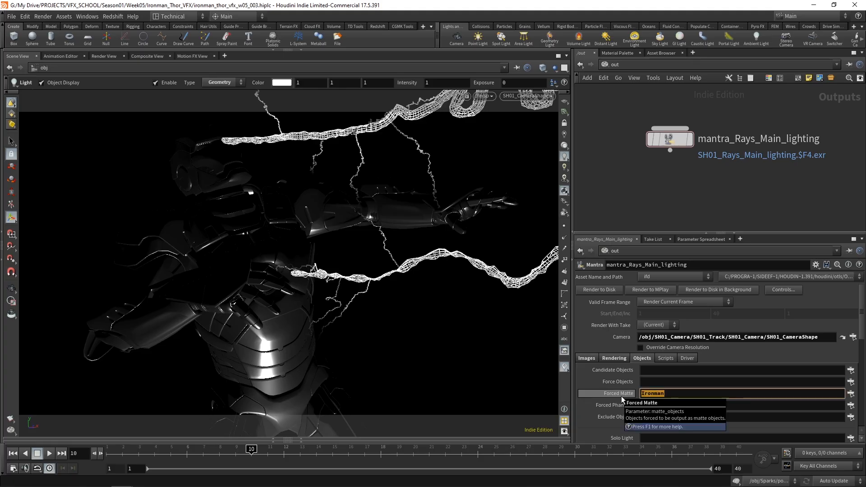
pyautogui.hotkey('ctrl', 'x')
pyautogui.click(681, 382)
pyautogui.hotkey('ctrl', 'v')
pyautogui.click(743, 205)
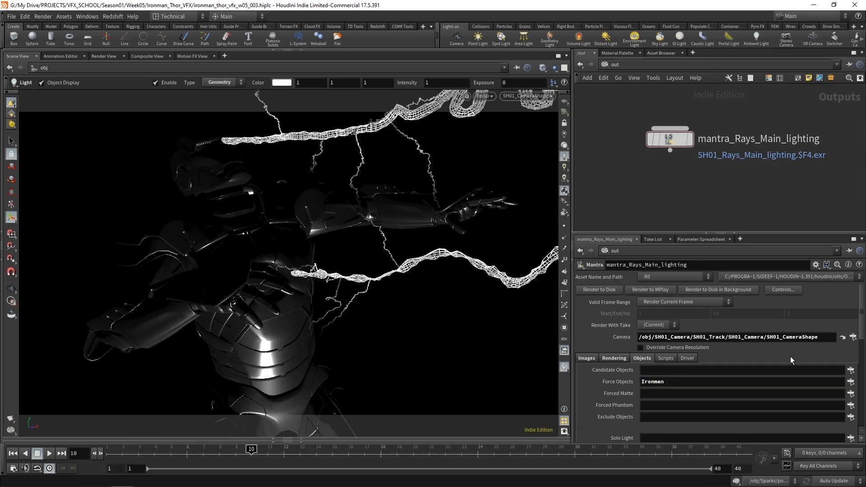
# Assign geolight_Rays_Main as the Force Lights entry of mantra_Rays_Main_lighting
pyautogui.moveTo(861, 304); pyautogui.dragTo(864, 327)
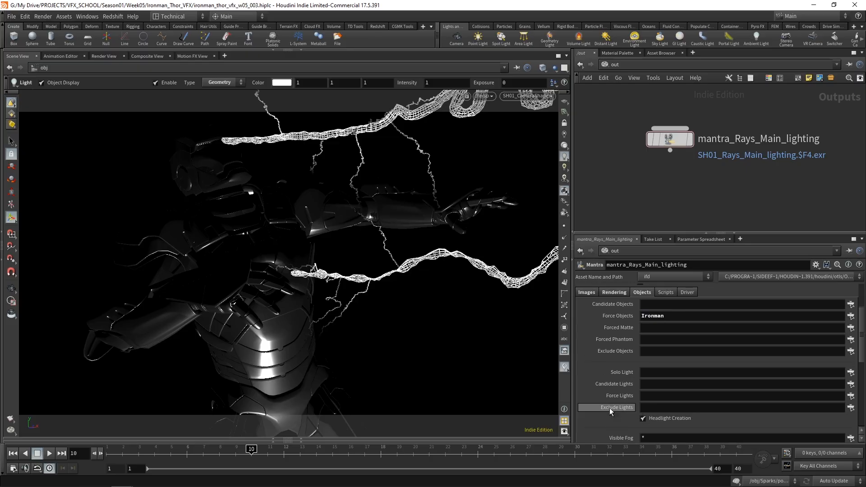
pyautogui.click(850, 395)
pyautogui.click(724, 236)
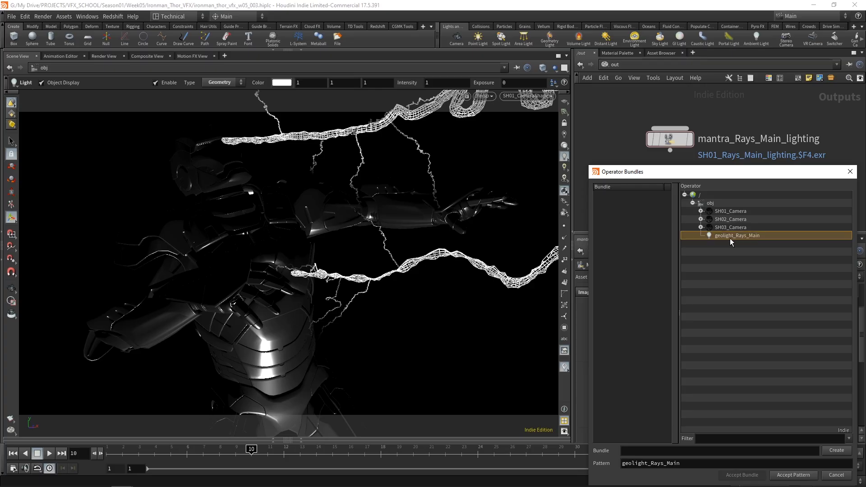
pyautogui.click(793, 475)
pyautogui.moveTo(718, 396); pyautogui.dragTo(619, 396)
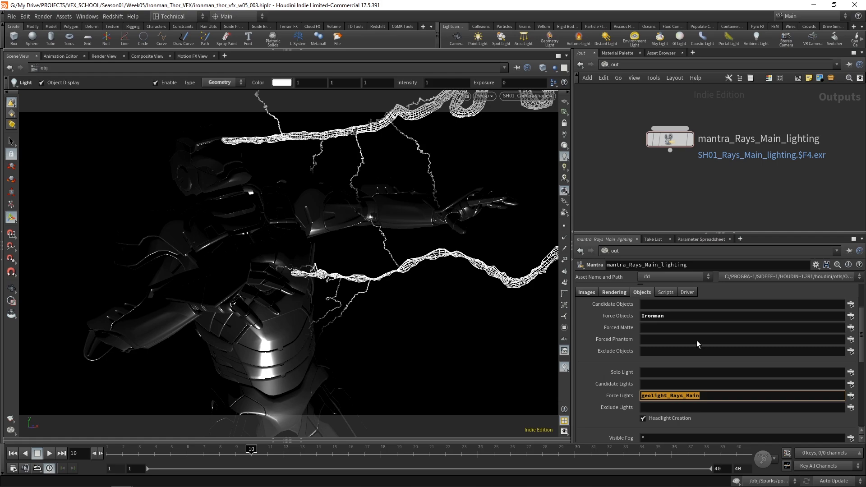
pyautogui.moveTo(864, 350)
pyautogui.mouseDown()
pyautogui.moveTo(864, 326)
pyautogui.moveTo(865, 333)
pyautogui.mouseUp()
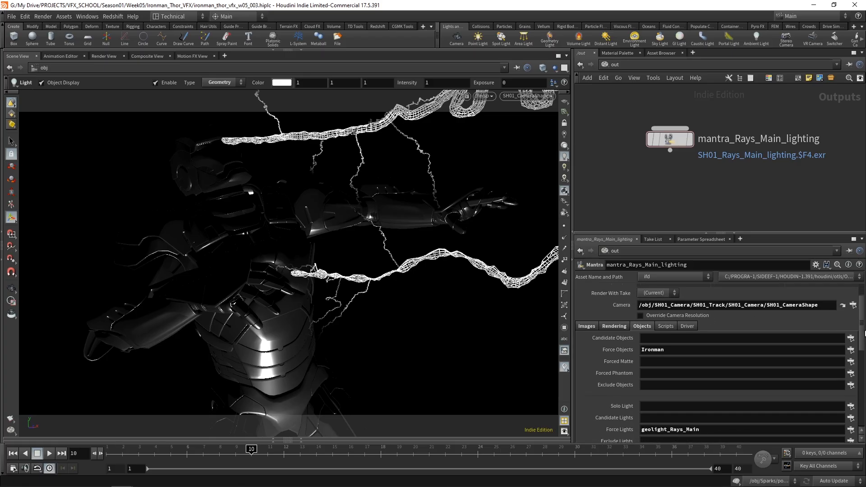
# Start a preview render of /out/mantra_Rays_Main_lighting in the render view
pyautogui.click(104, 56)
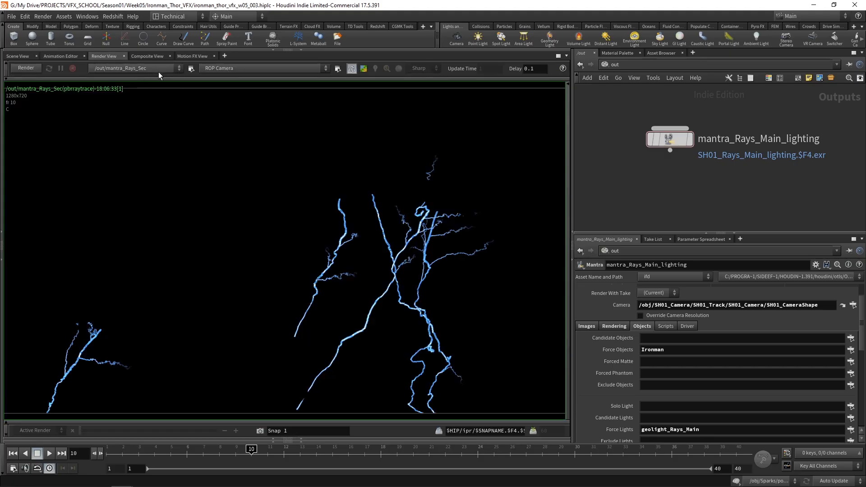
pyautogui.click(153, 68)
pyautogui.click(160, 85)
pyautogui.click(27, 68)
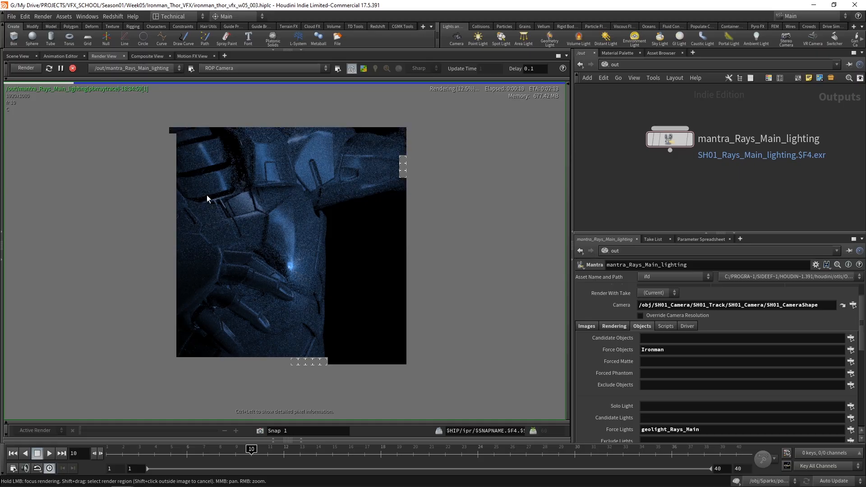
# Inspect the lighting on Iron Man's head, torso and arm, stop the preview render and show its display options
pyautogui.moveTo(253, 184); pyautogui.dragTo(253, 239, button='middle')
pyautogui.scroll(-1, 252, 236)
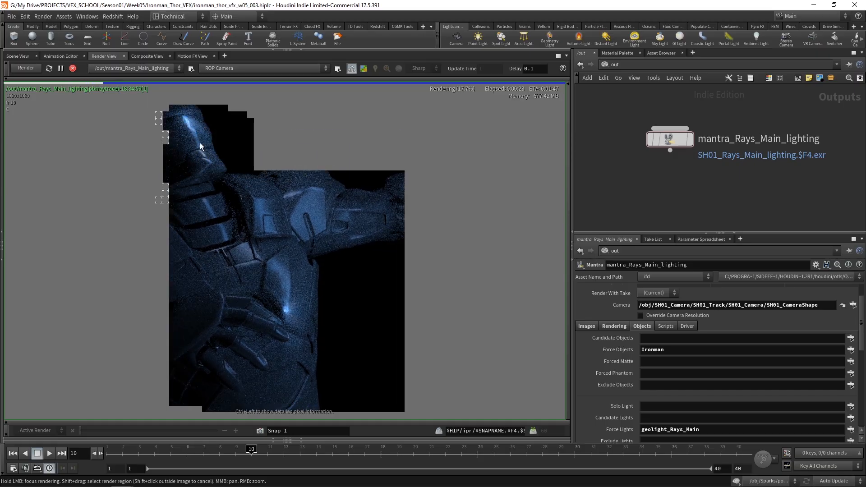
pyautogui.moveTo(460, 199)
pyautogui.mouseDown()
pyautogui.moveTo(495, 194)
pyautogui.moveTo(326, 221)
pyautogui.moveTo(101, 144)
pyautogui.moveTo(149, 279)
pyautogui.moveTo(93, 245)
pyautogui.moveTo(139, 256)
pyautogui.moveTo(67, 261)
pyautogui.moveTo(50, 312)
pyautogui.moveTo(158, 323)
pyautogui.moveTo(144, 375)
pyautogui.moveTo(335, 384)
pyautogui.moveTo(373, 315)
pyautogui.moveTo(57, 317)
pyautogui.moveTo(90, 369)
pyautogui.moveTo(270, 374)
pyautogui.moveTo(36, 327)
pyautogui.moveTo(291, 214)
pyautogui.moveTo(458, 180)
pyautogui.moveTo(460, 115)
pyautogui.moveTo(531, 225)
pyautogui.moveTo(442, 246)
pyautogui.moveTo(519, 277)
pyautogui.moveTo(537, 355)
pyautogui.mouseUp()
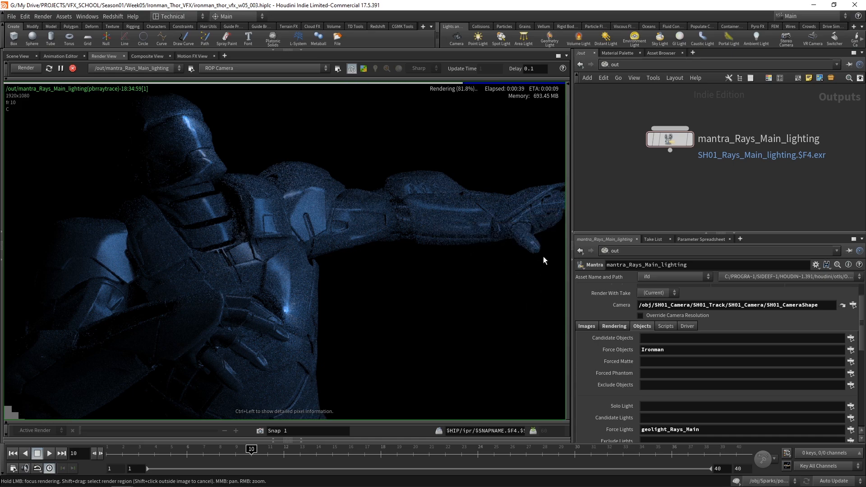
pyautogui.moveTo(309, 269); pyautogui.dragTo(284, 228, button='middle')
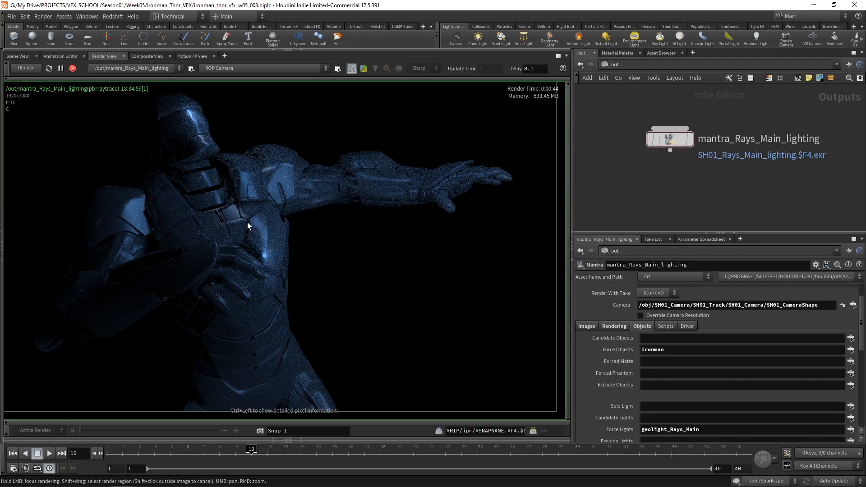
pyautogui.click(73, 68)
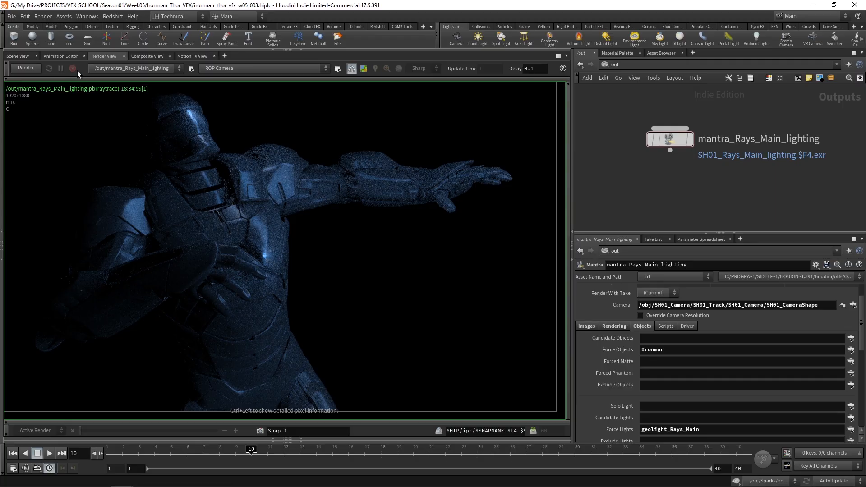
pyautogui.click(18, 79)
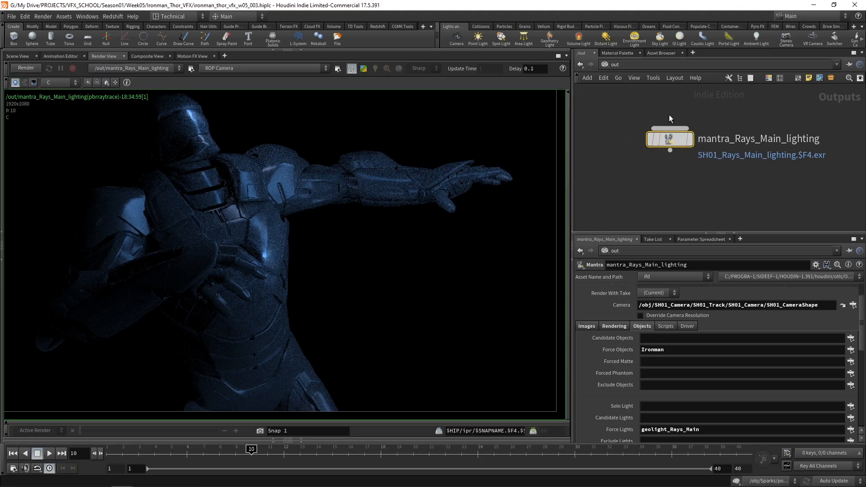
# Limit the exported components to diffuse and reflect and enable the Direct Lighting (per-component) extra image plane
pyautogui.click(588, 328)
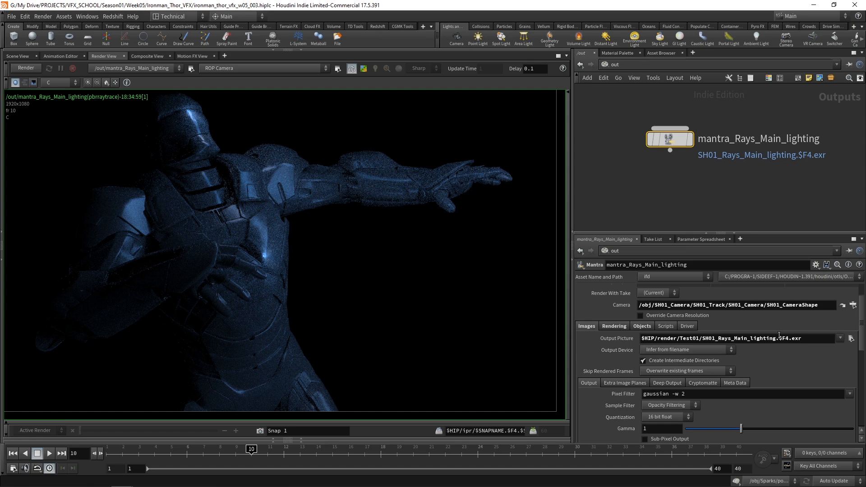
pyautogui.click(637, 384)
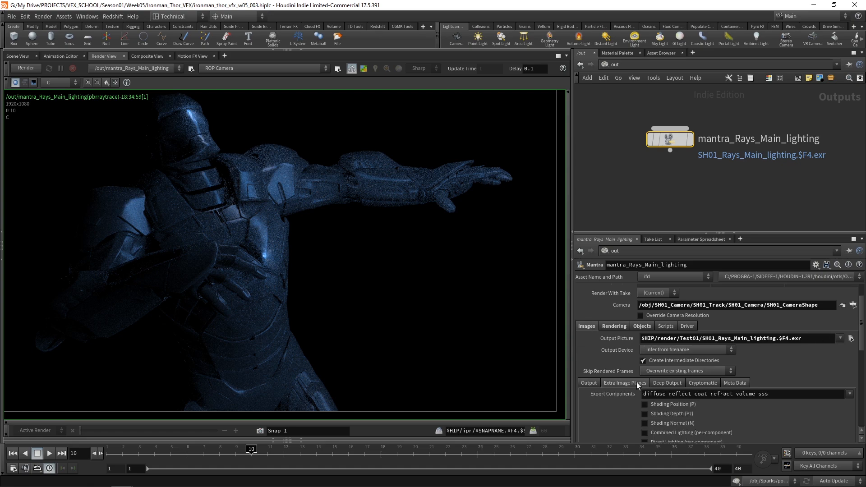
pyautogui.moveTo(862, 326); pyautogui.dragTo(862, 348)
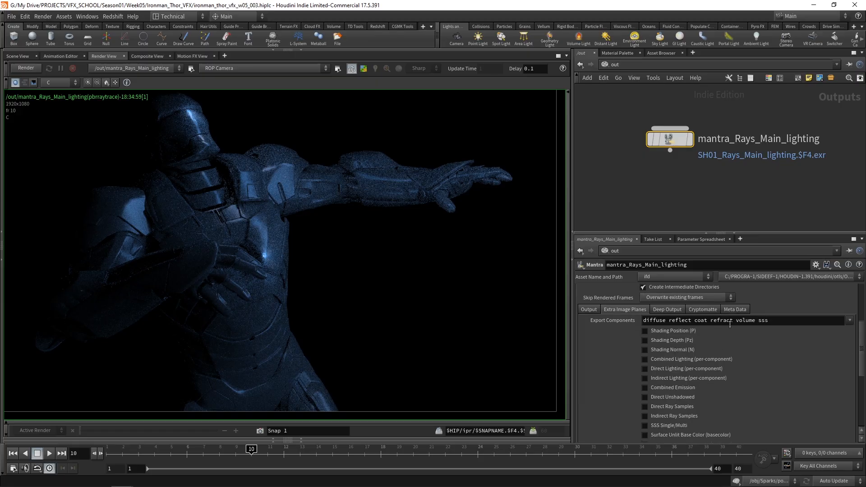
pyautogui.moveTo(695, 320); pyautogui.dragTo(776, 322)
pyautogui.press('BackSpace')
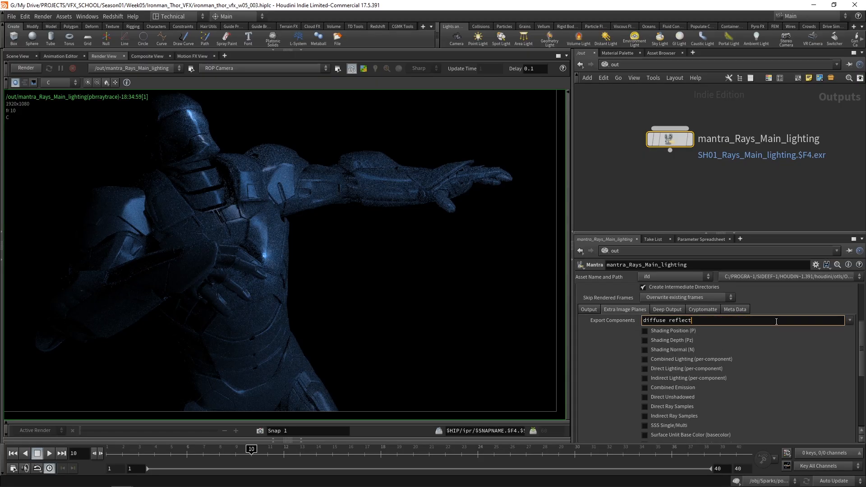
pyautogui.click(645, 369)
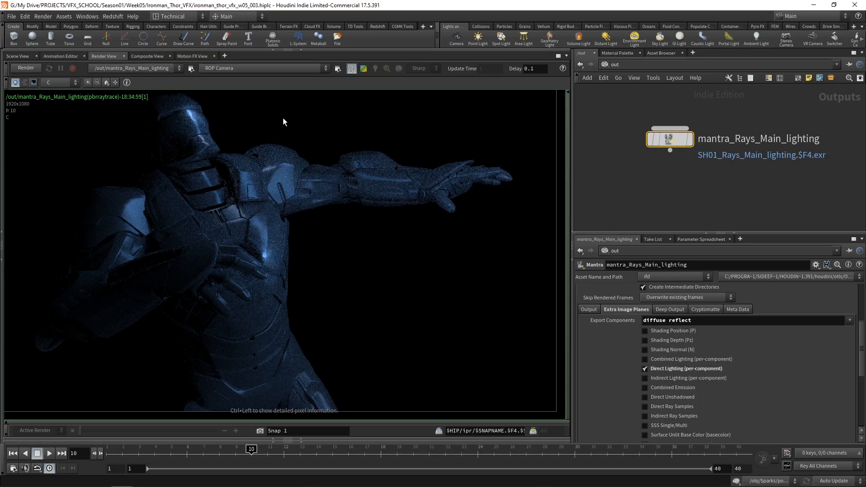
# Render a region around Iron Man's head and chest and view its direct_diffuse and direct_reflect planes
pyautogui.moveTo(322, 143); pyautogui.dragTo(320, 174, button='middle')
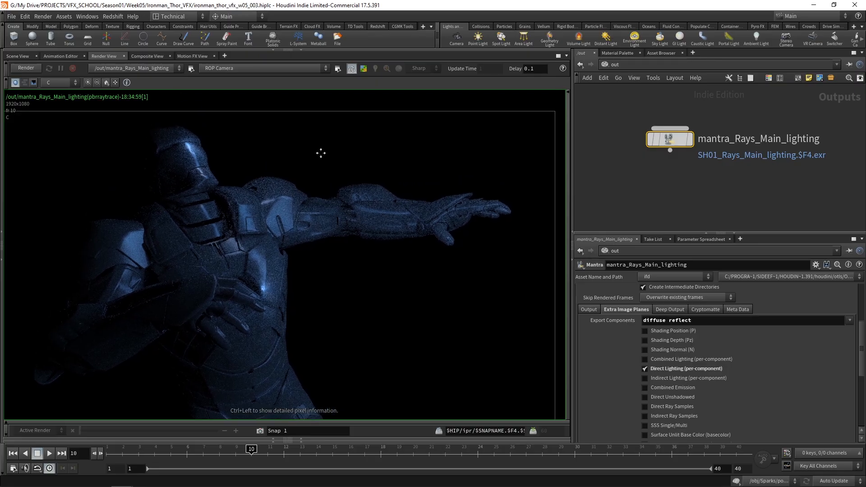
pyautogui.keyDown('shift'); pyautogui.moveTo(137, 118); pyautogui.dragTo(309, 313); pyautogui.keyUp('shift')
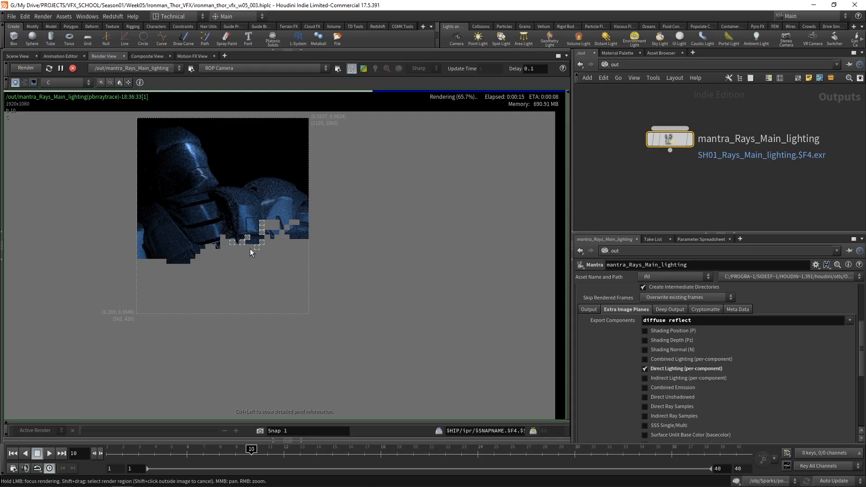
pyautogui.click(79, 82)
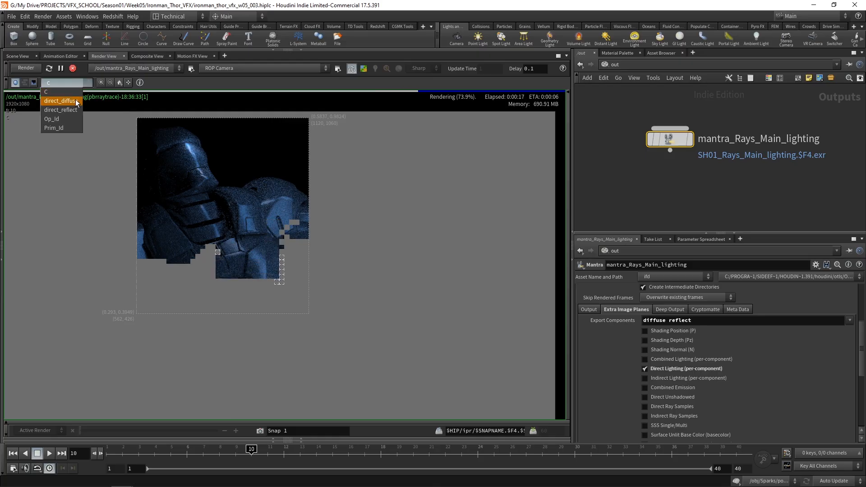
pyautogui.click(71, 101)
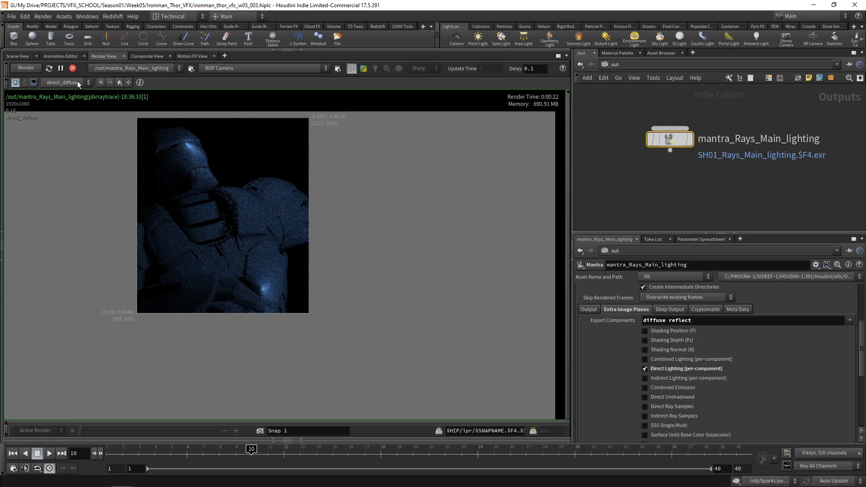
pyautogui.click(77, 82)
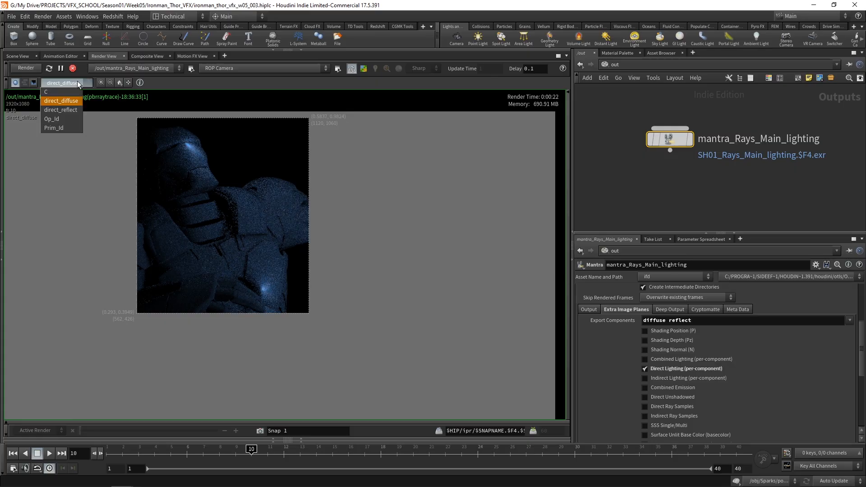
pyautogui.click(72, 109)
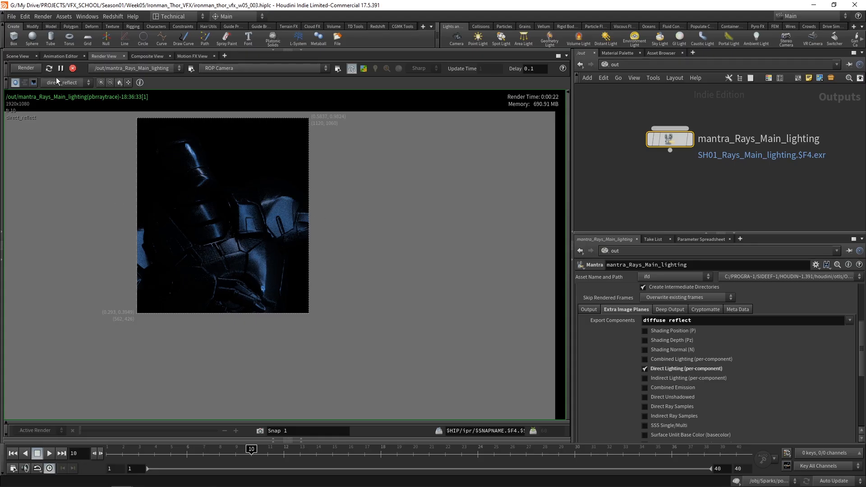
# Compare the direct_diffuse plane with the combined C plane and stop the region render
pyautogui.click(74, 83)
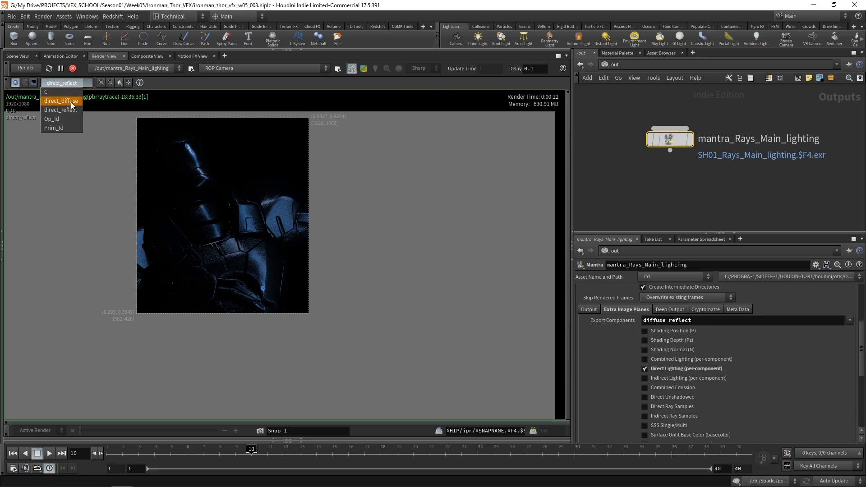
pyautogui.click(71, 102)
pyautogui.click(71, 83)
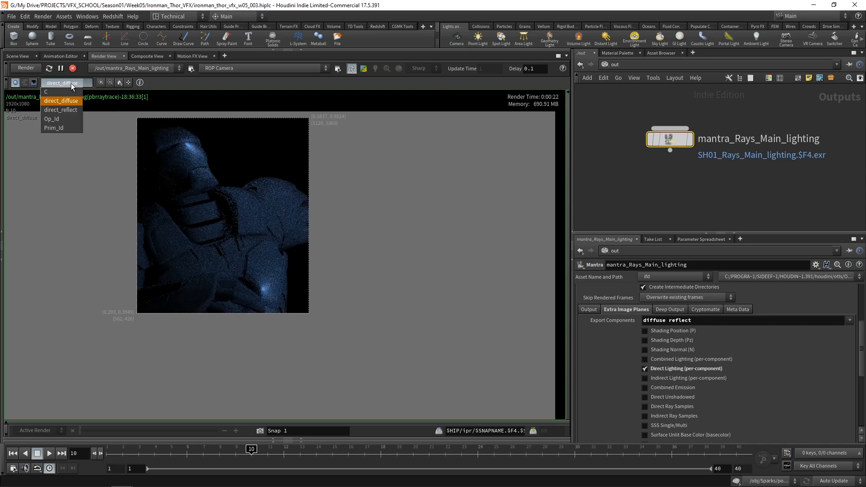
pyautogui.click(70, 90)
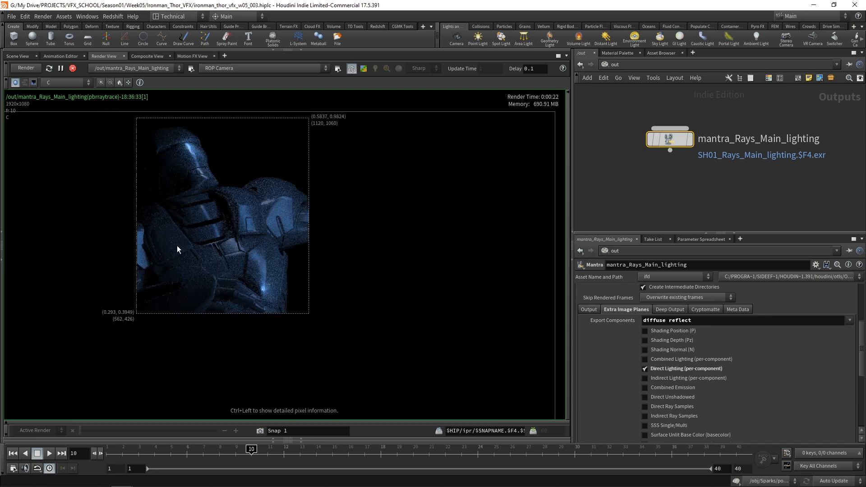
pyautogui.click(72, 68)
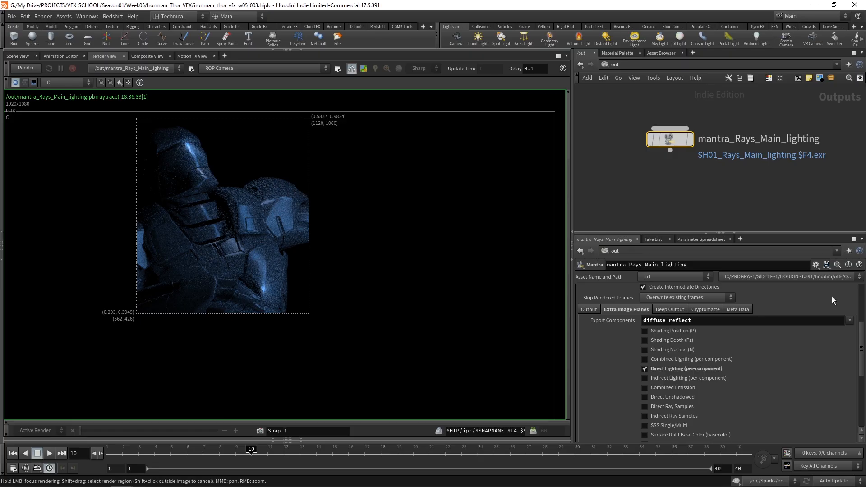
# Review the image planes available for the stopped region render
pyautogui.scroll(4, 727, 332)
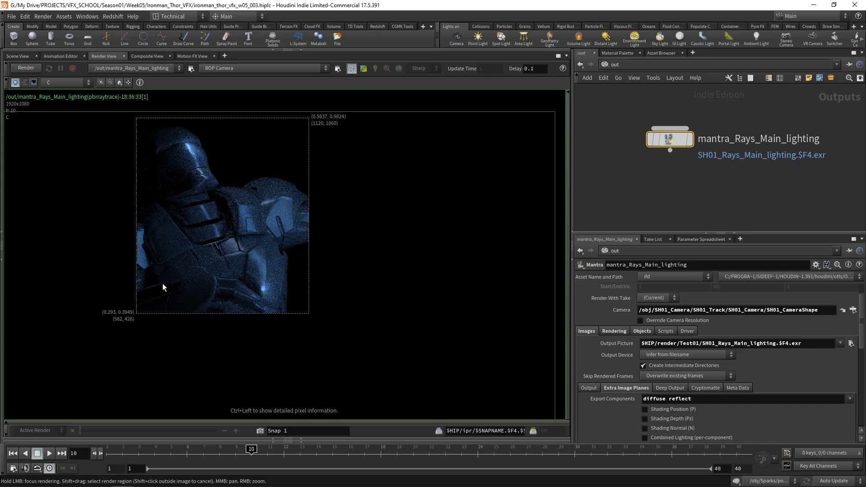
pyautogui.click(77, 82)
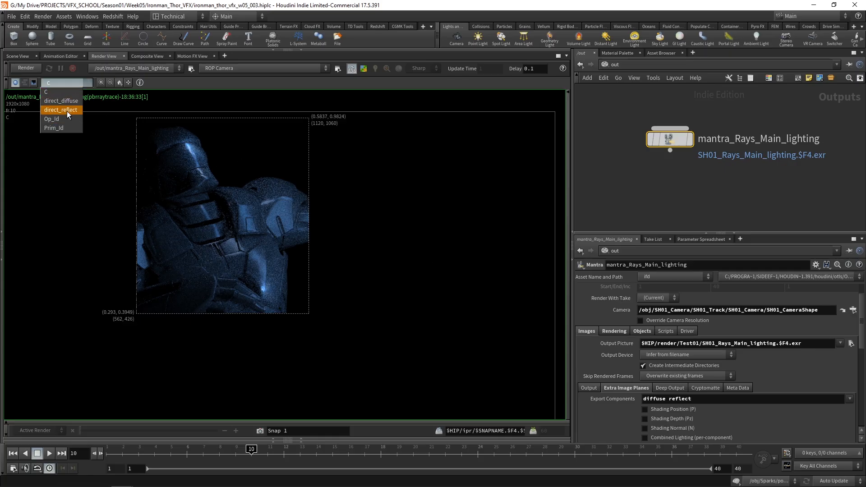